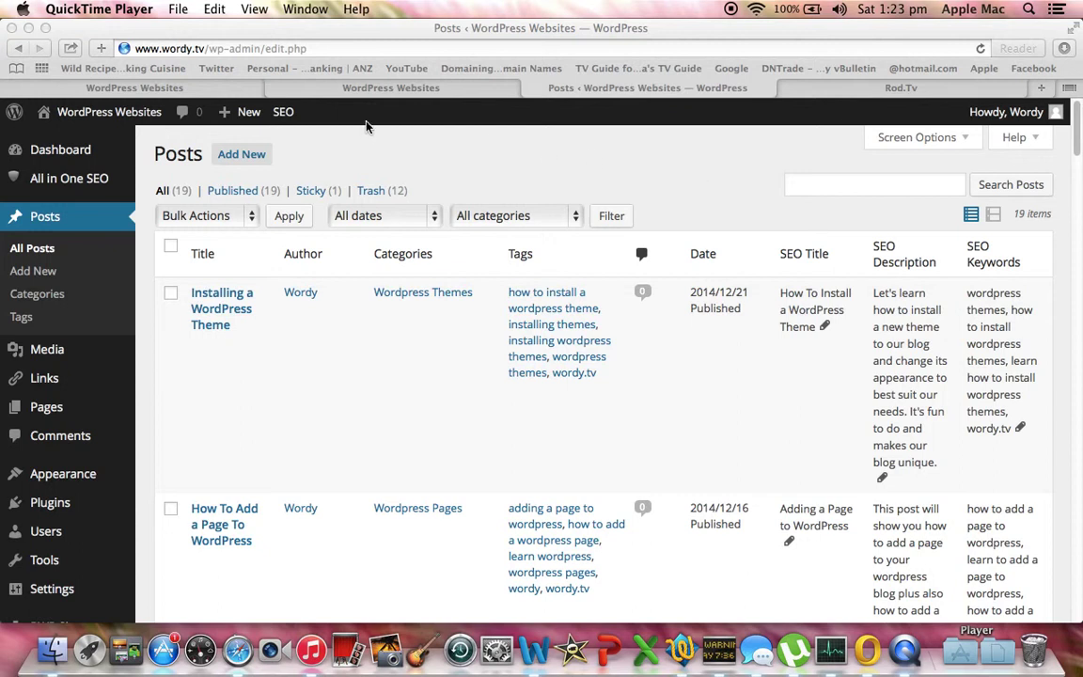
# Step: Examine the text alignment of the intro and post paragraphs on the logged-in wordy.tv home page
pyautogui.click(362, 89)
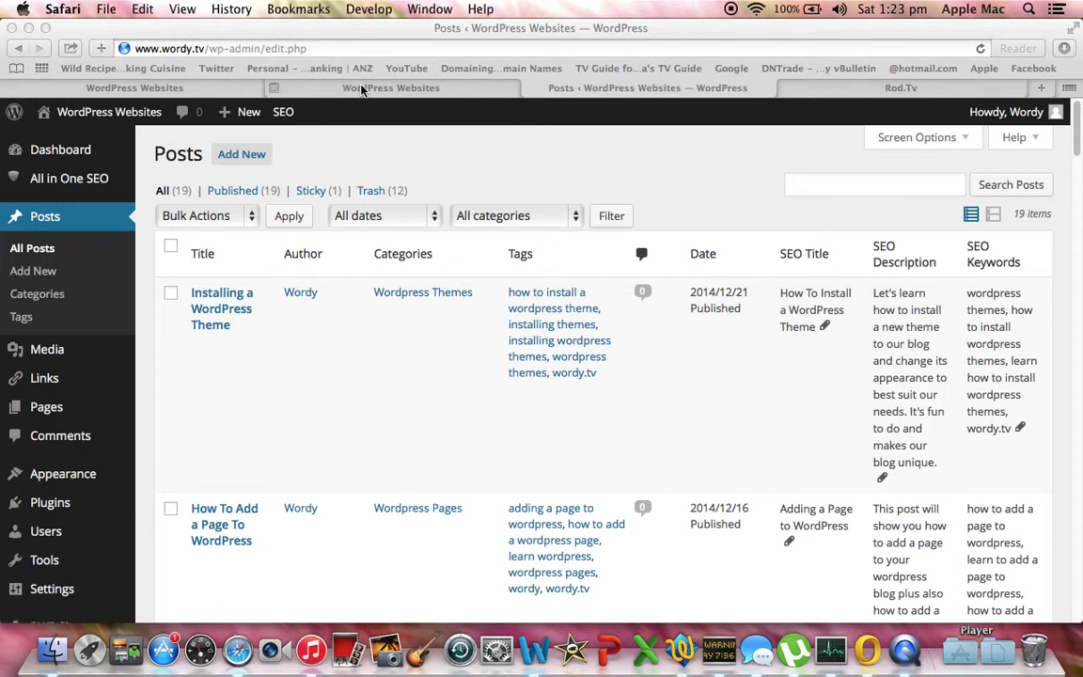
pyautogui.click(350, 88)
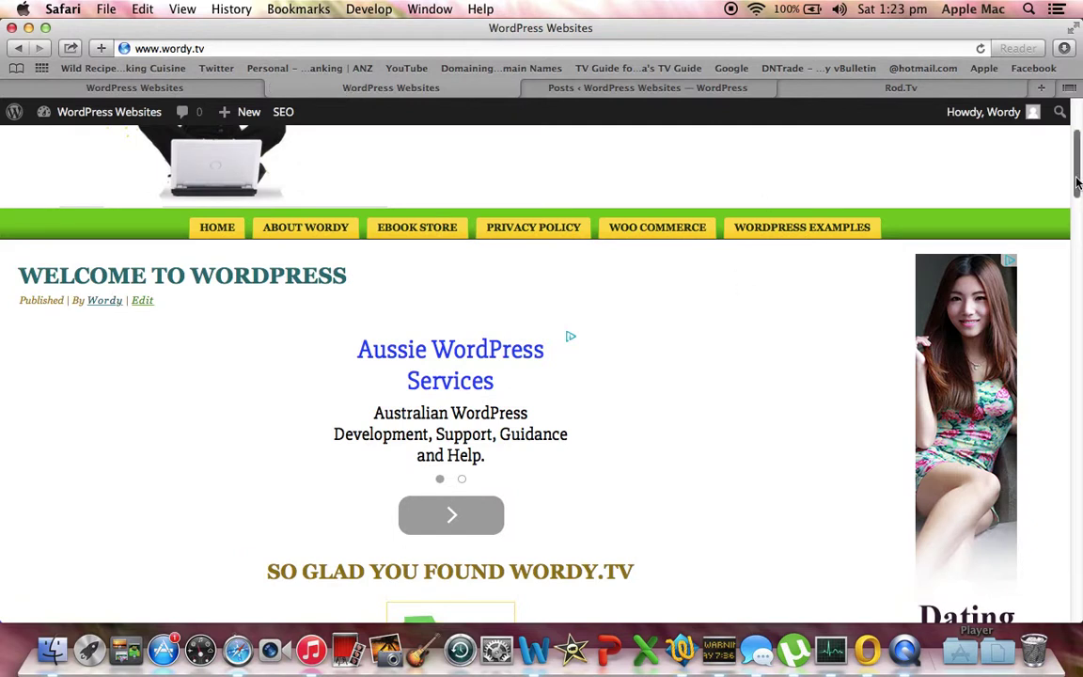
pyautogui.moveTo(1077, 184); pyautogui.dragTo(1072, 241)
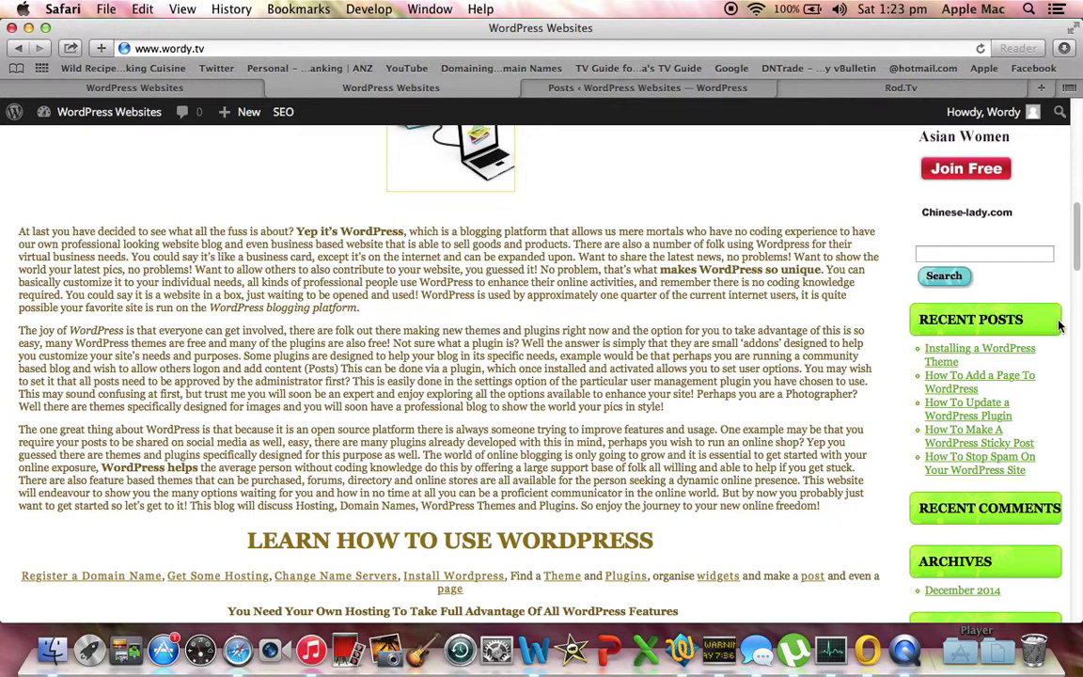
pyautogui.moveTo(1078, 246); pyautogui.dragTo(1077, 357)
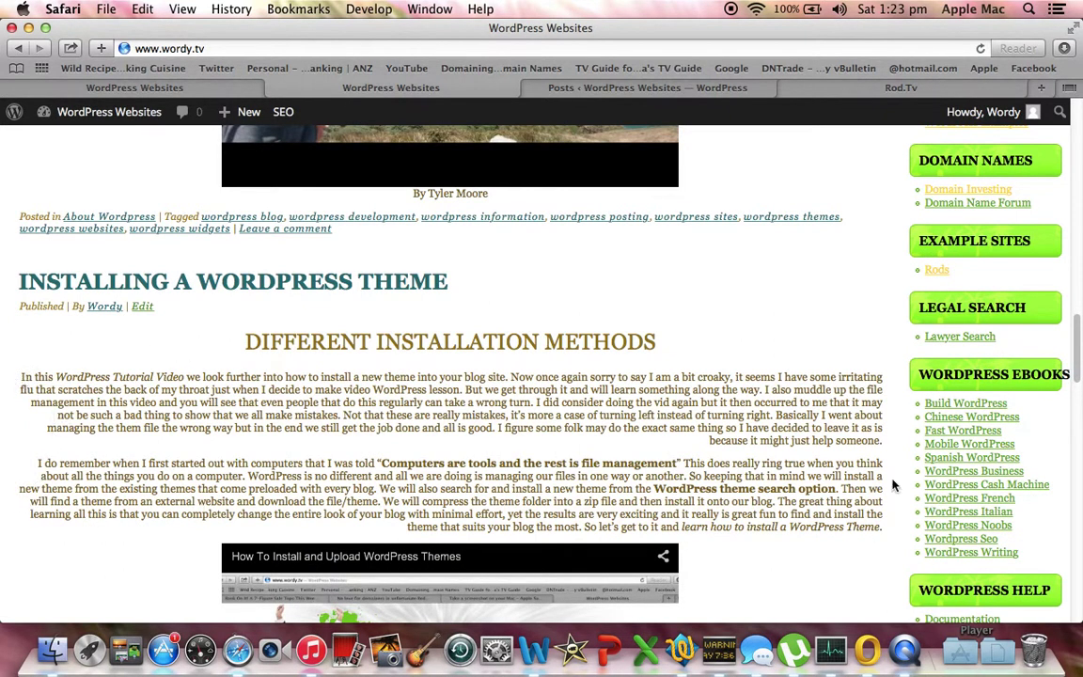
pyautogui.moveTo(1079, 332); pyautogui.dragTo(1072, 221)
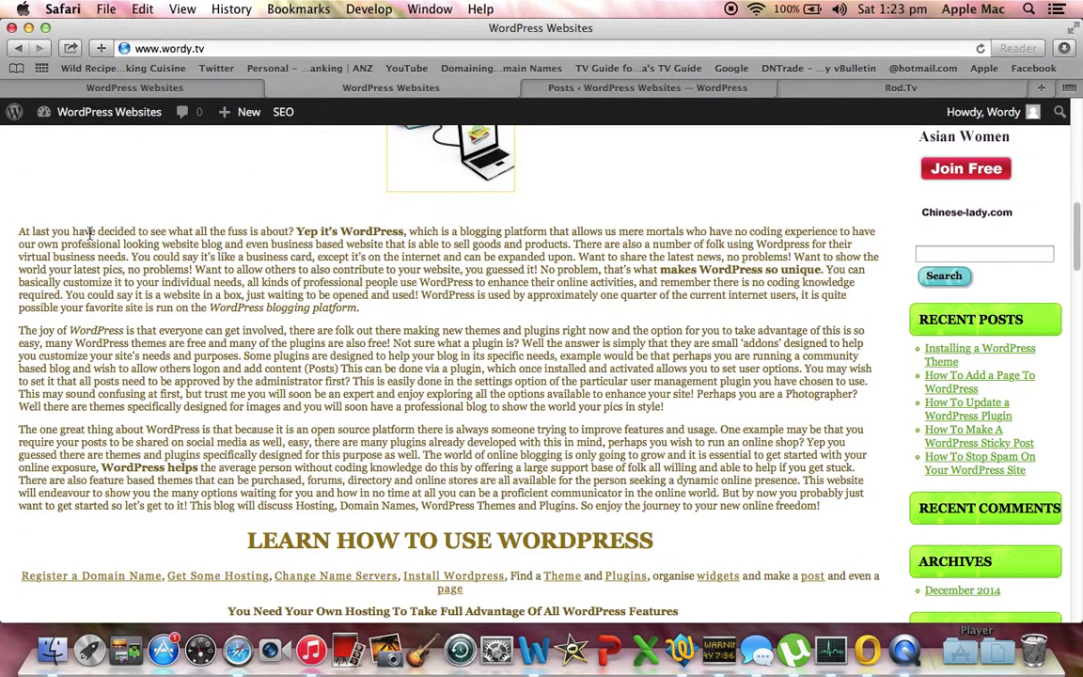
pyautogui.moveTo(1076, 237); pyautogui.dragTo(1077, 343)
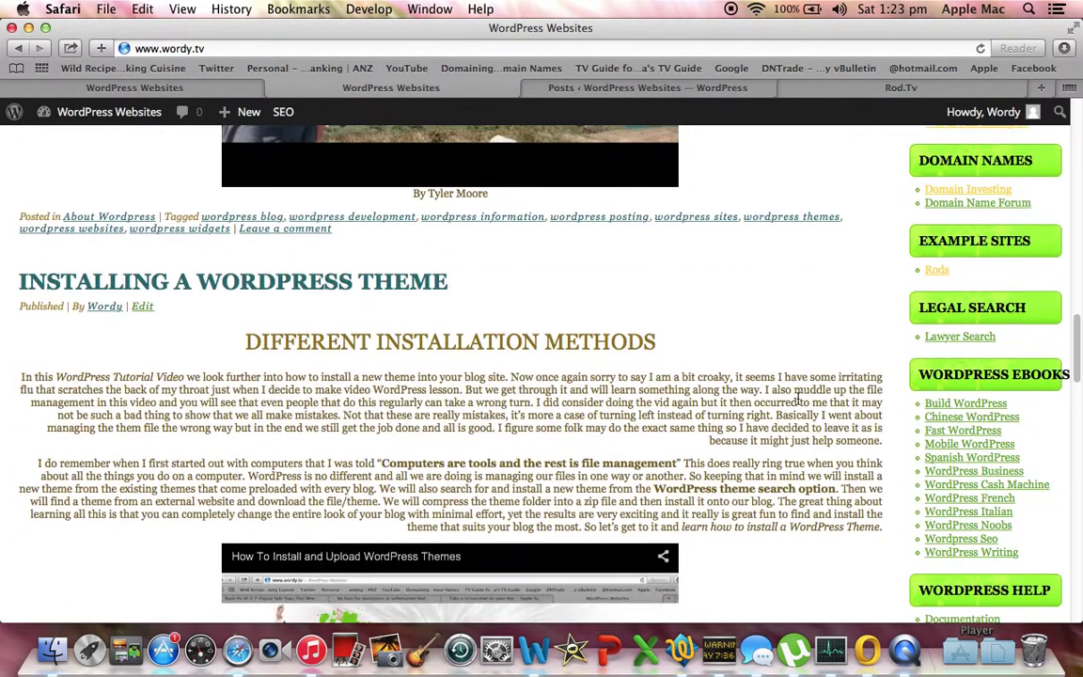
pyautogui.moveTo(1074, 350); pyautogui.dragTo(1074, 438)
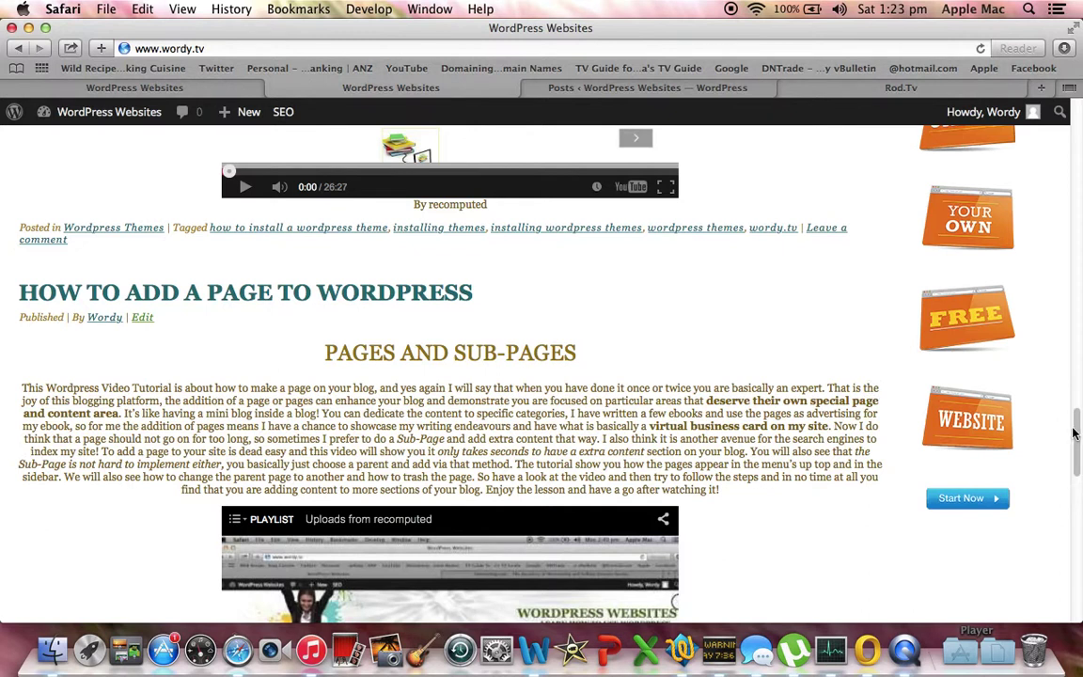
pyautogui.moveTo(1071, 431); pyautogui.dragTo(1071, 520)
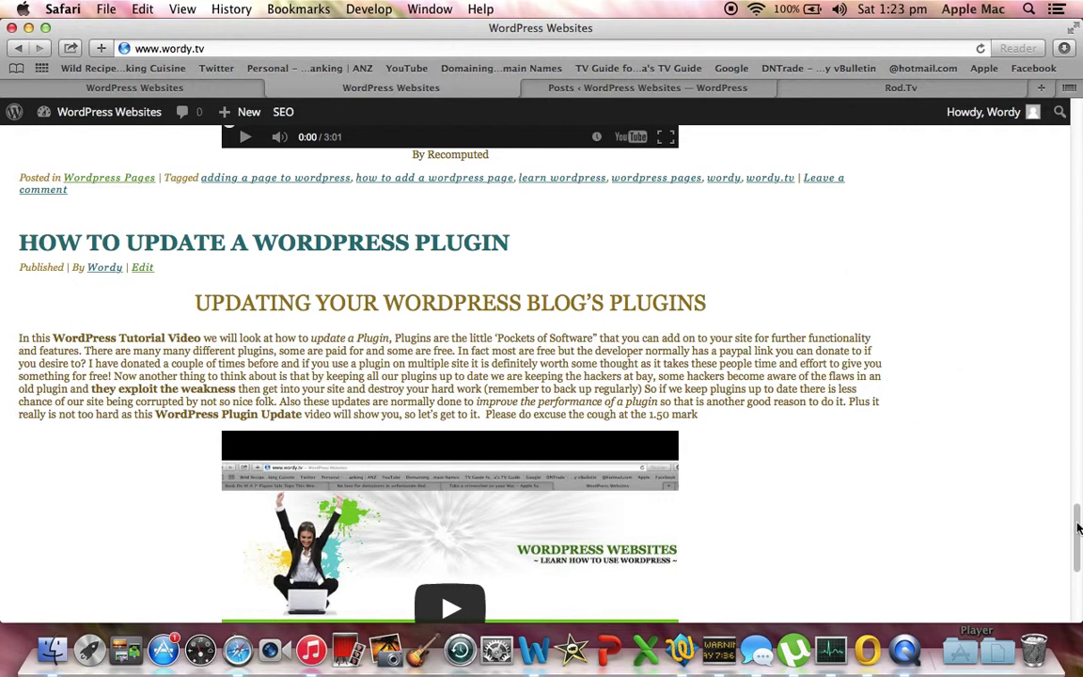
pyautogui.moveTo(1079, 515); pyautogui.dragTo(1066, 177)
# Step: Examine the paragraph alignment of the same posts in the logged-out copy of the wordy.tv home page
pyautogui.click(136, 92)
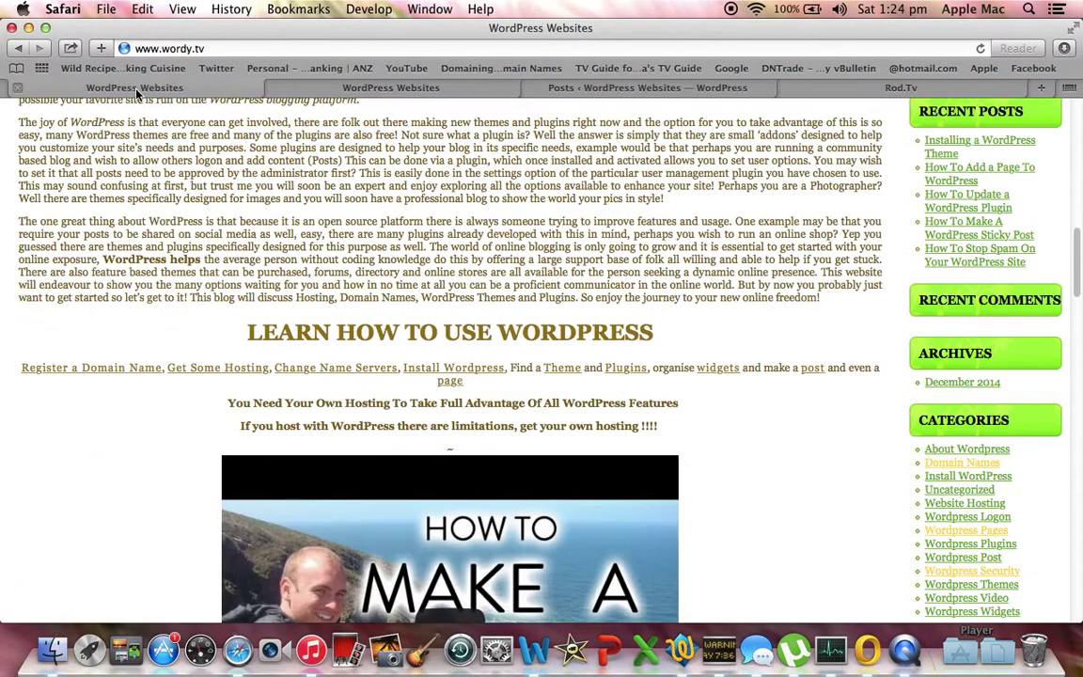
pyautogui.moveTo(1080, 255); pyautogui.dragTo(1069, 236)
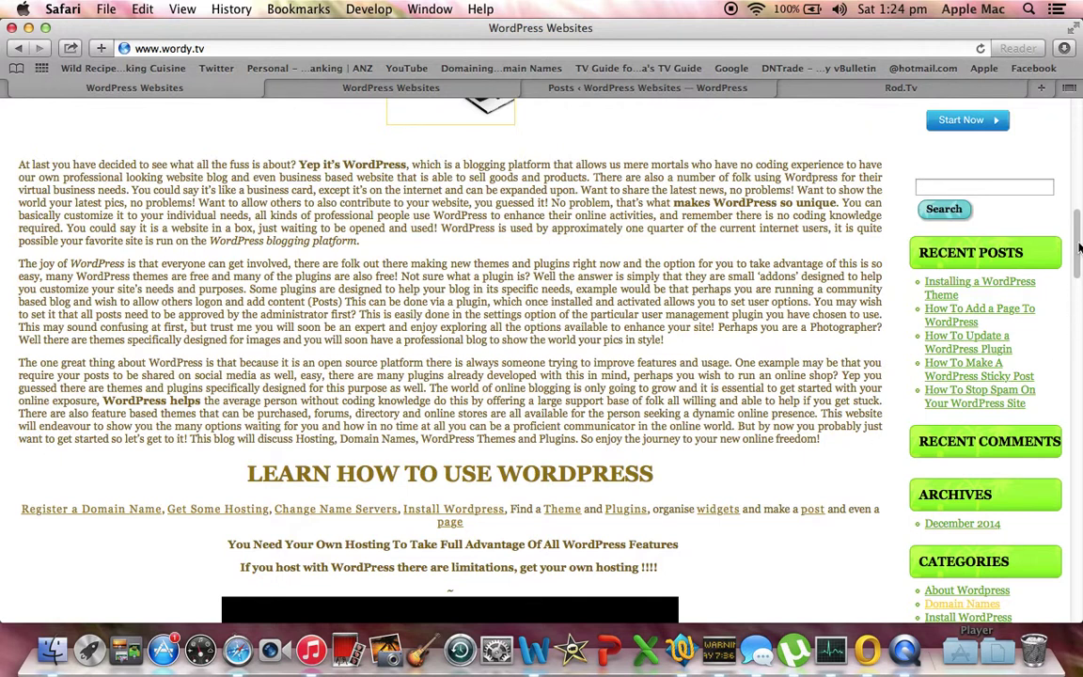
pyautogui.moveTo(1077, 249); pyautogui.dragTo(1075, 339)
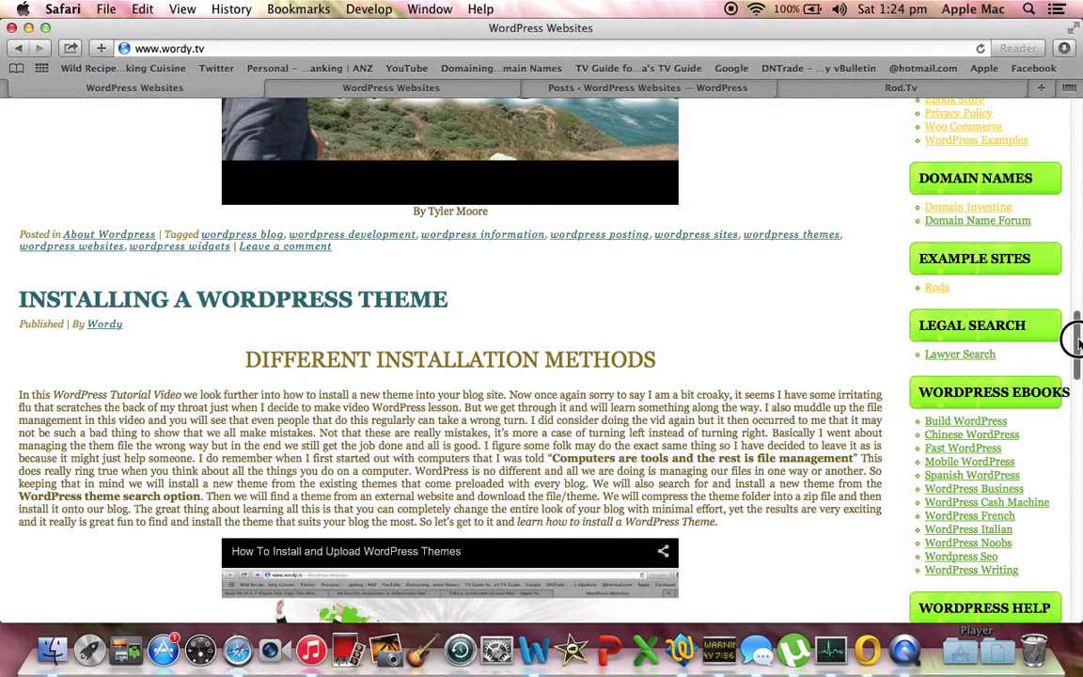
pyautogui.moveTo(1073, 338); pyautogui.dragTo(1075, 440)
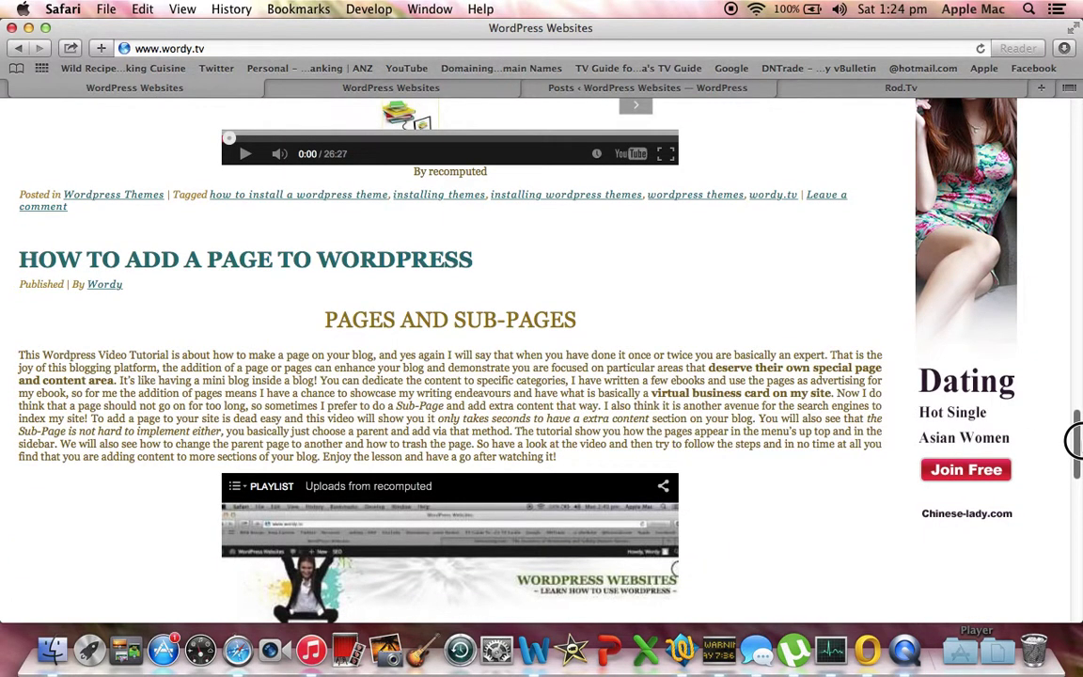
pyautogui.moveTo(1077, 440); pyautogui.dragTo(1079, 442)
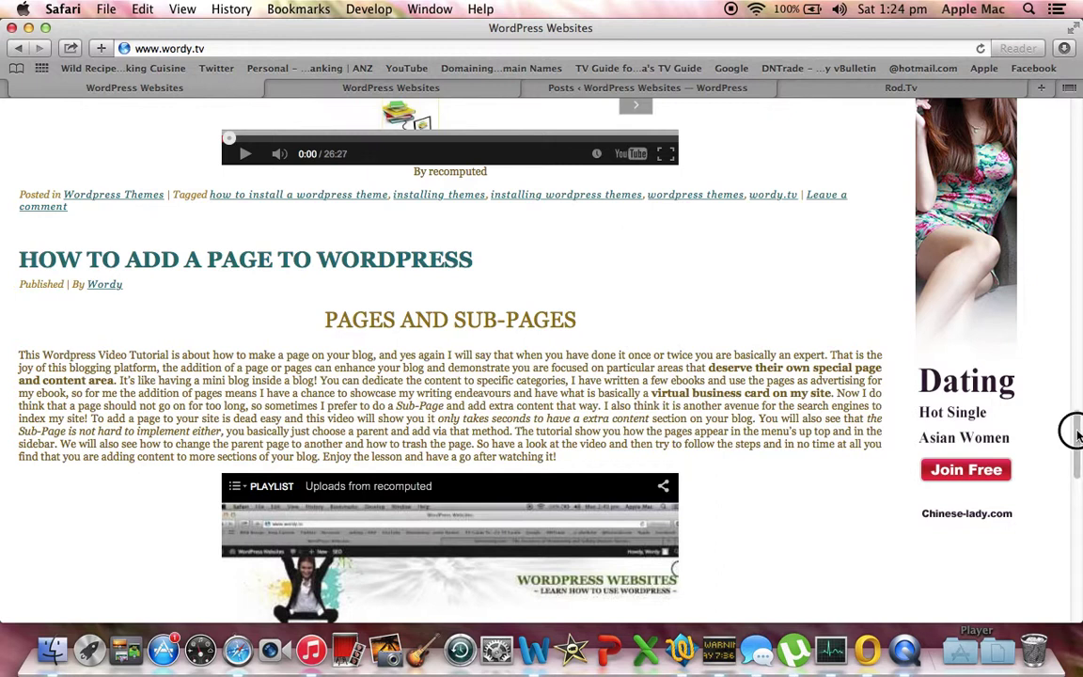
pyautogui.moveTo(1080, 442); pyautogui.dragTo(1077, 518)
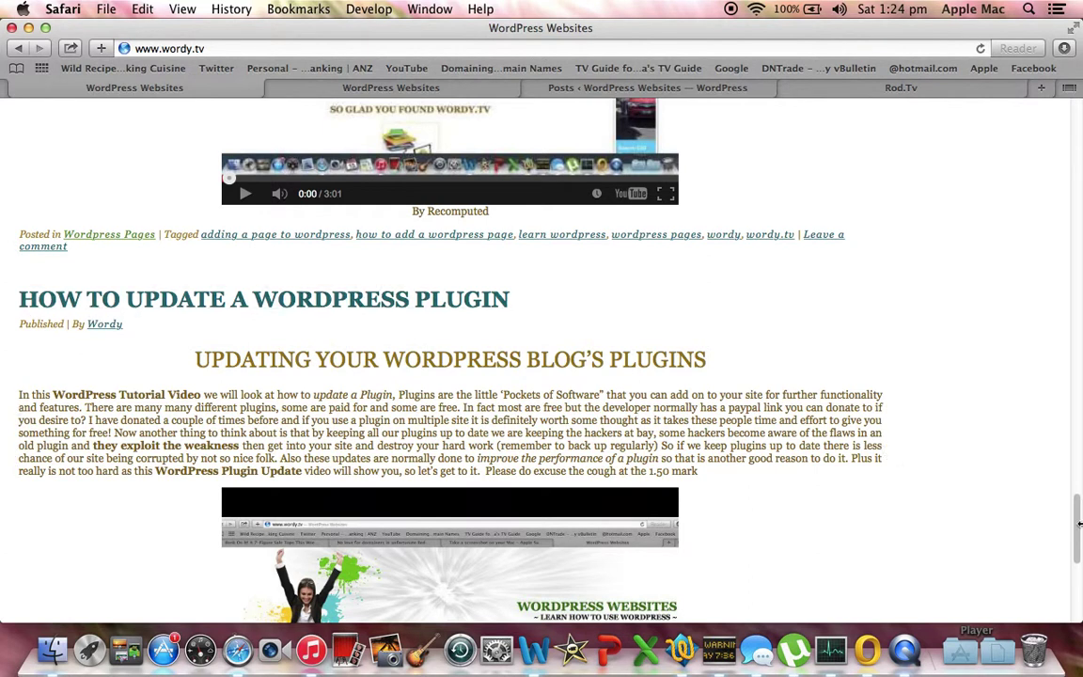
pyautogui.moveTo(1079, 524); pyautogui.dragTo(1077, 160)
# Step: Compare the right edges of the welcome post's intro paragraphs between the two open copies of the home page
pyautogui.click(386, 87)
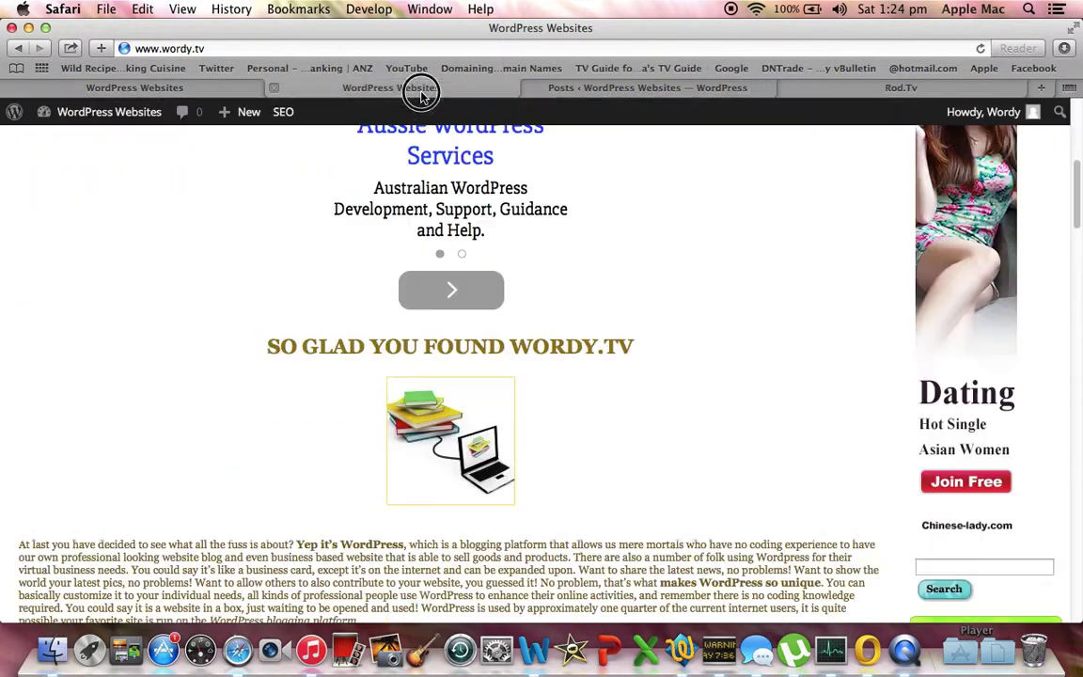
pyautogui.moveTo(1080, 227); pyautogui.dragTo(1077, 246)
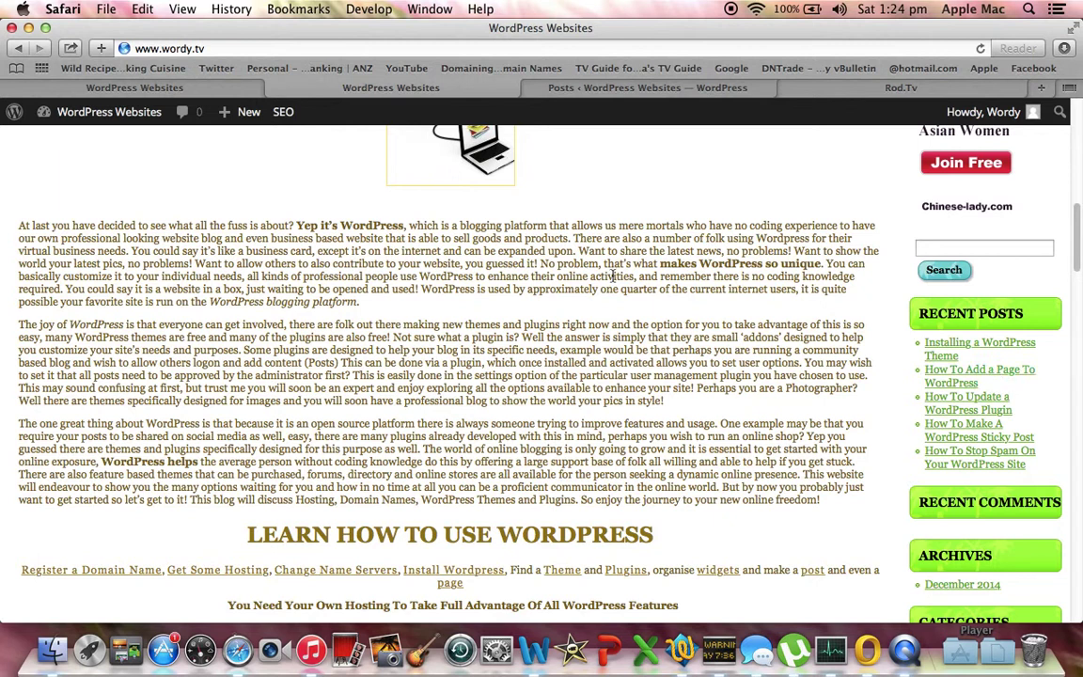
pyautogui.click(131, 89)
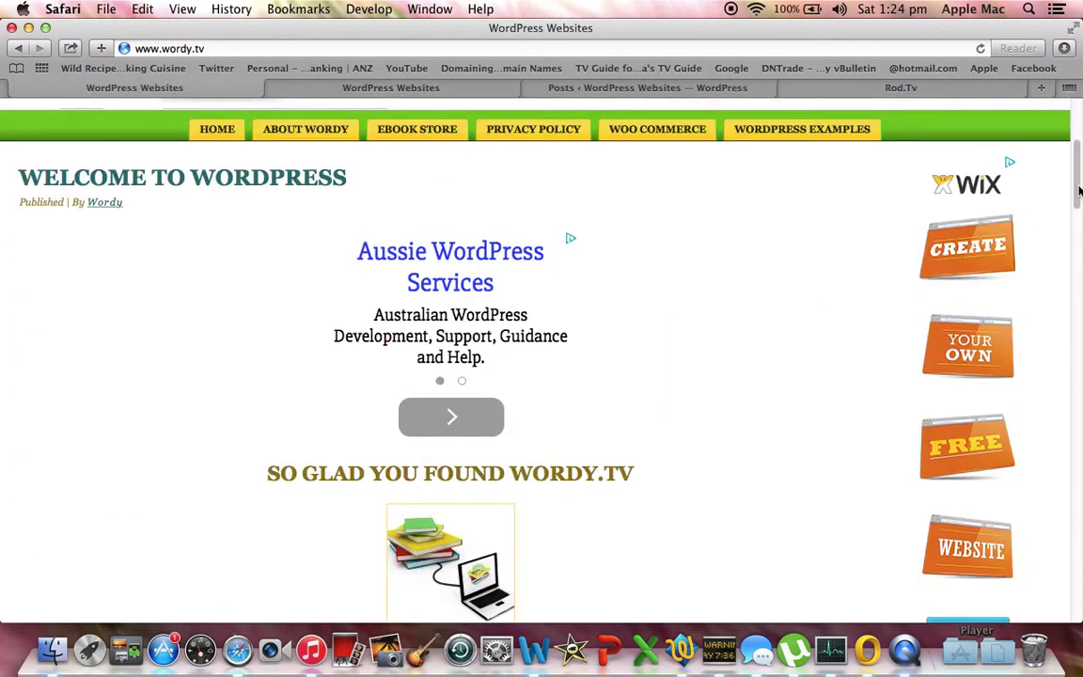
pyautogui.moveTo(1077, 183); pyautogui.dragTo(1072, 234)
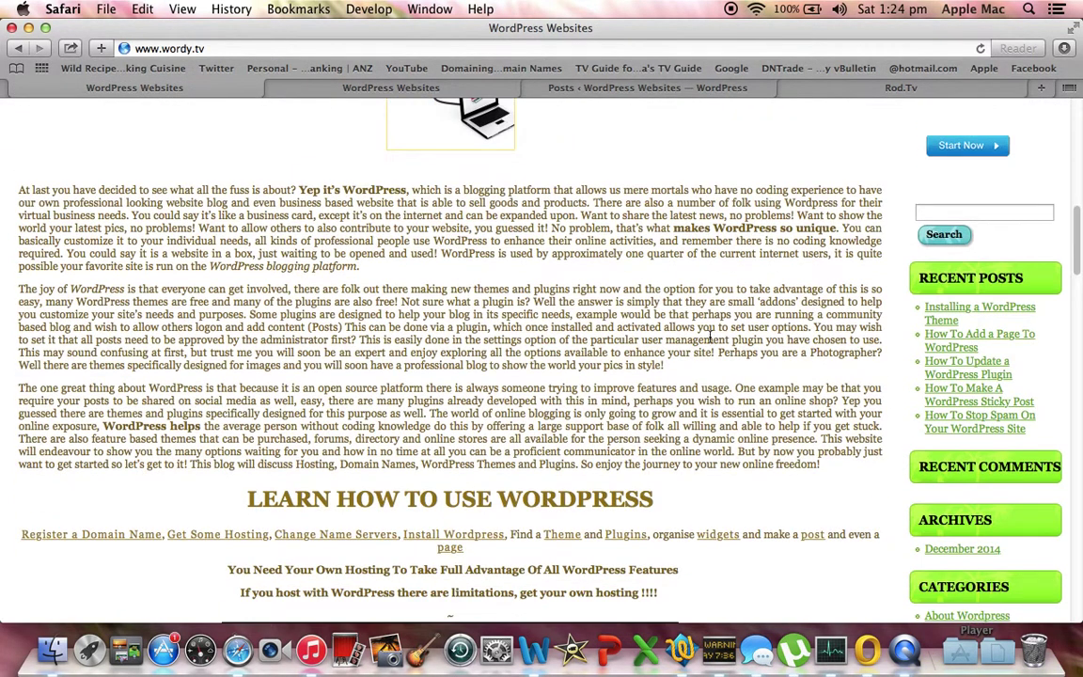
pyautogui.click(353, 87)
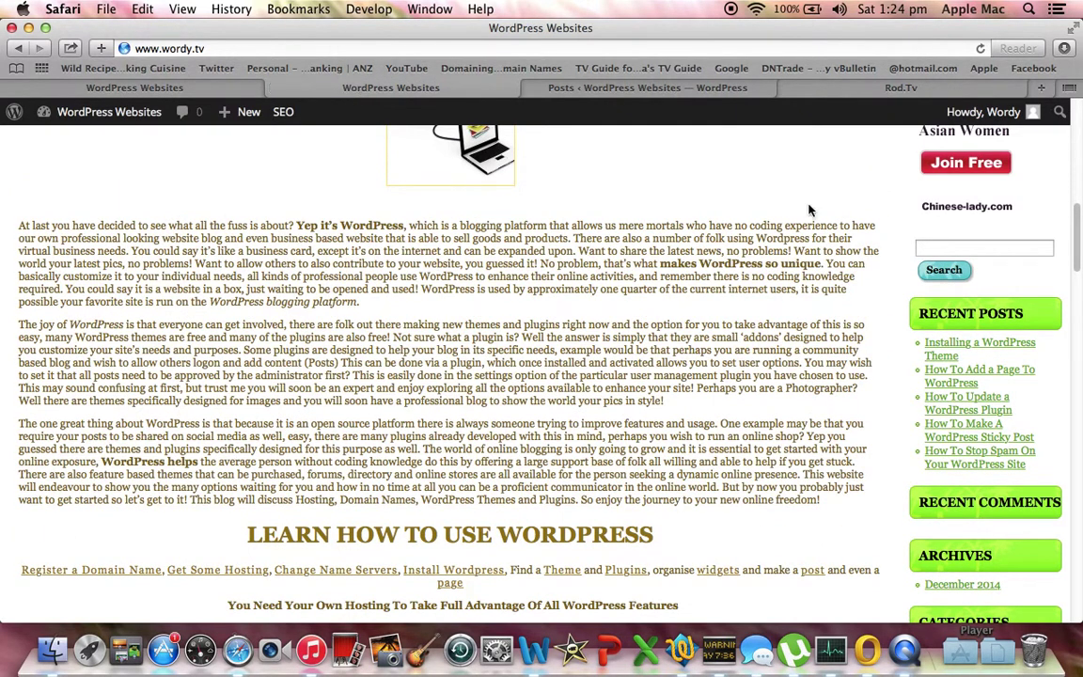
# Step: Look through the post text on the rod.tv site as an example of paragraph alignment
pyautogui.click(890, 89)
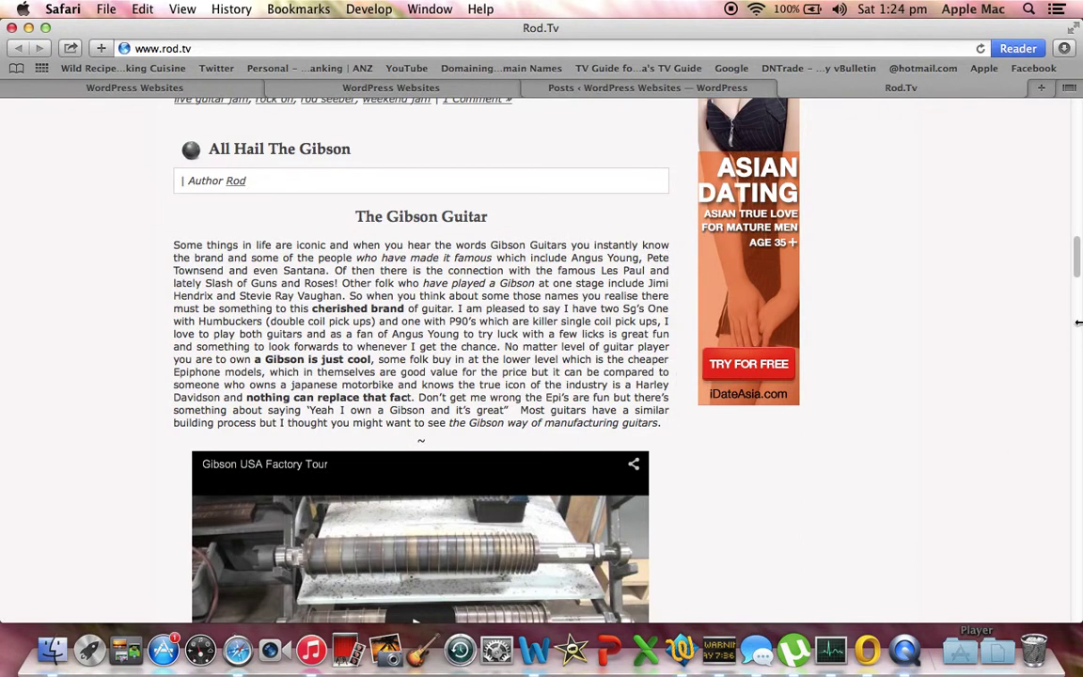
pyautogui.moveTo(1078, 252); pyautogui.dragTo(1075, 329)
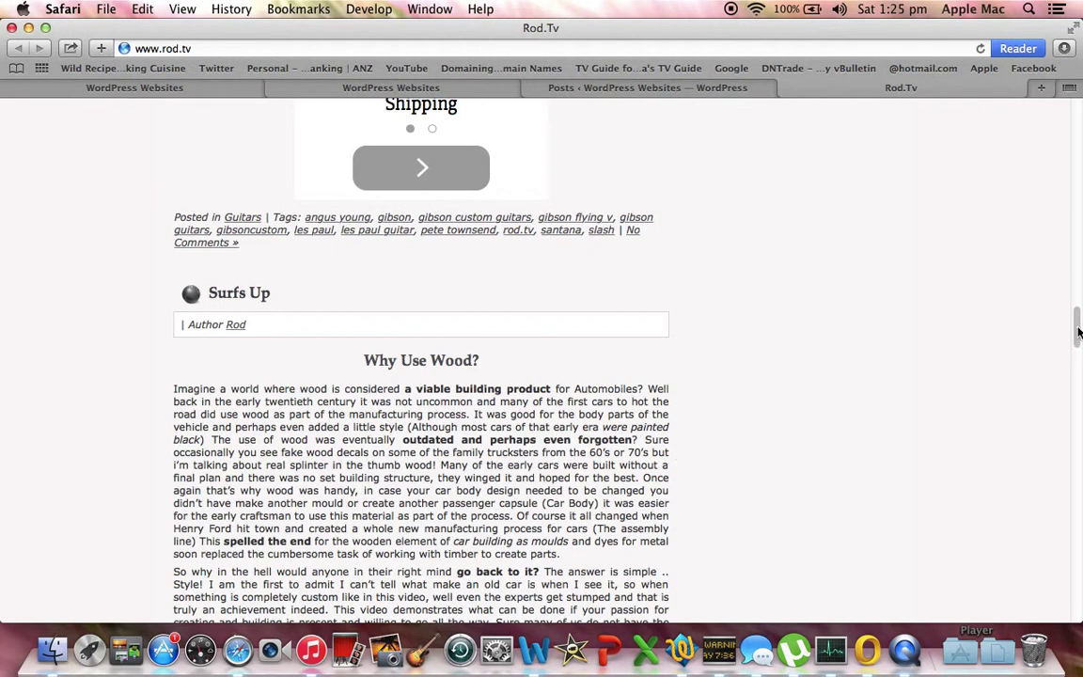
pyautogui.moveTo(1078, 331); pyautogui.dragTo(1074, 166)
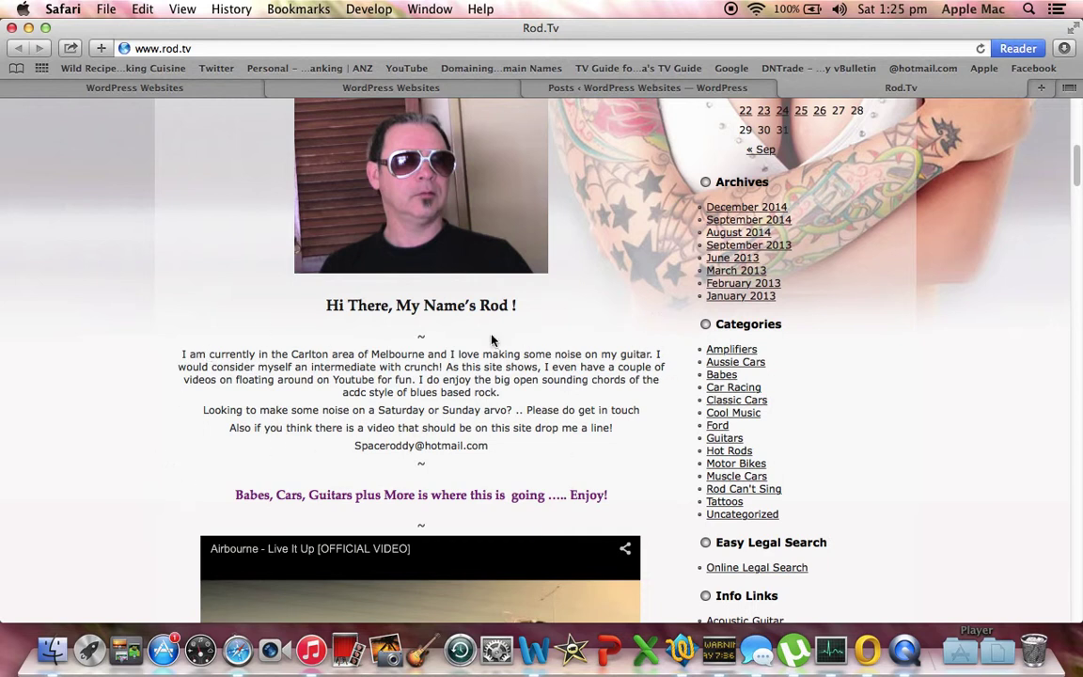
# Step: Open the post "Installing a WordPress Theme" for editing from the wordy.tv posts list
pyautogui.click(626, 88)
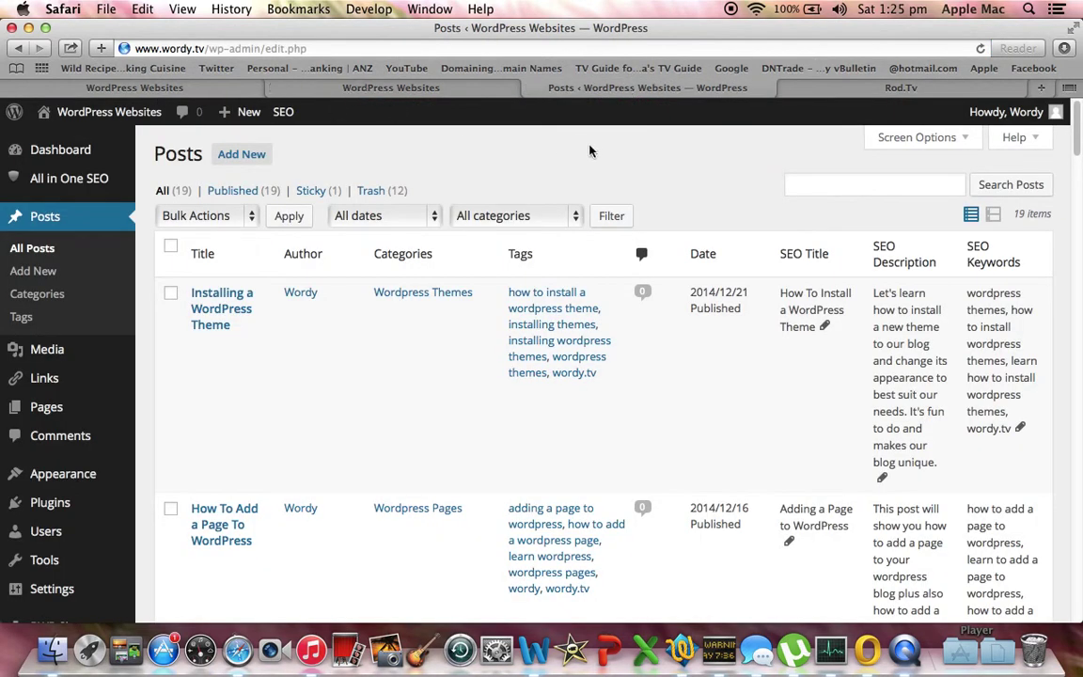
pyautogui.moveTo(208, 336)
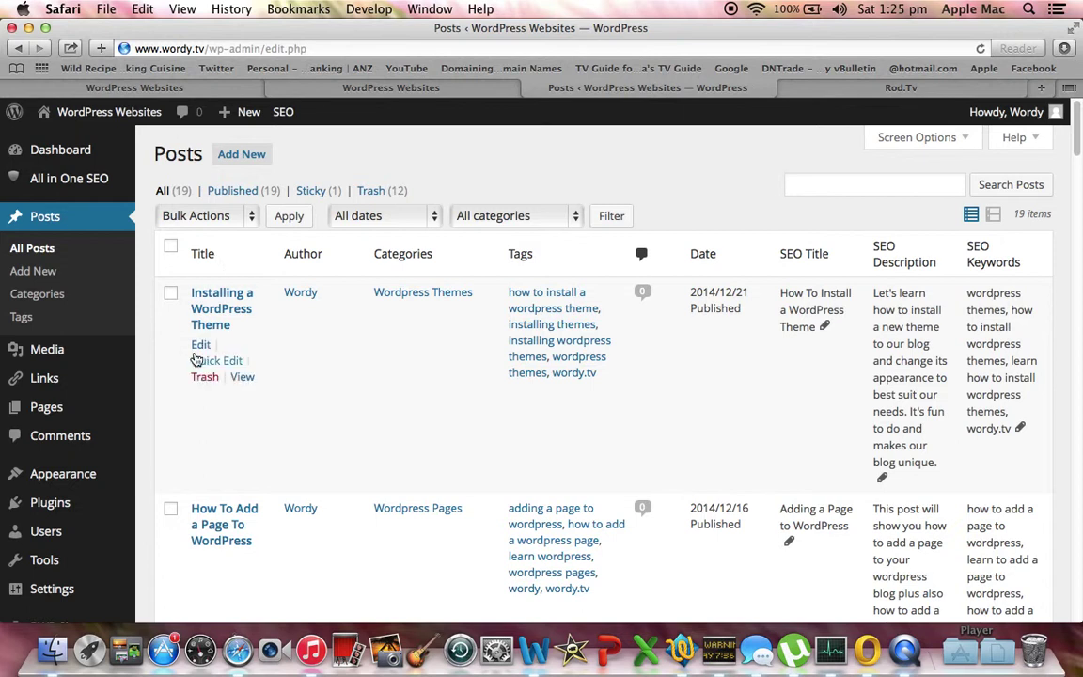
pyautogui.click(199, 348)
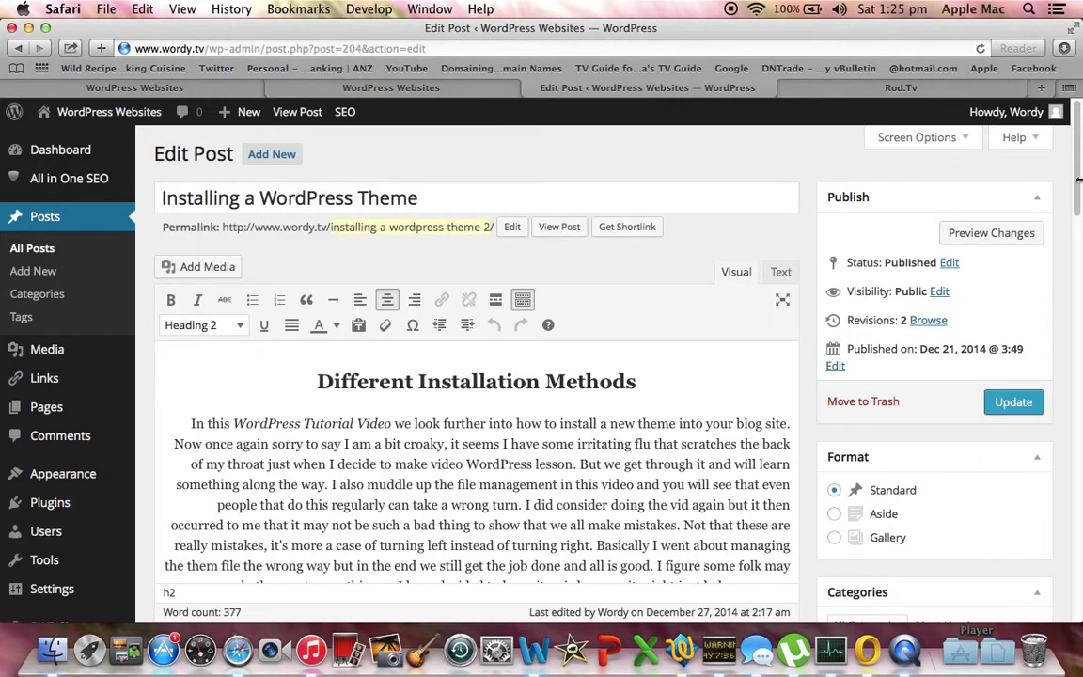
# Step: Justify the two body paragraphs under the heading "Different Installation Methods" and update the post
pyautogui.moveTo(1075, 174); pyautogui.dragTo(1074, 245)
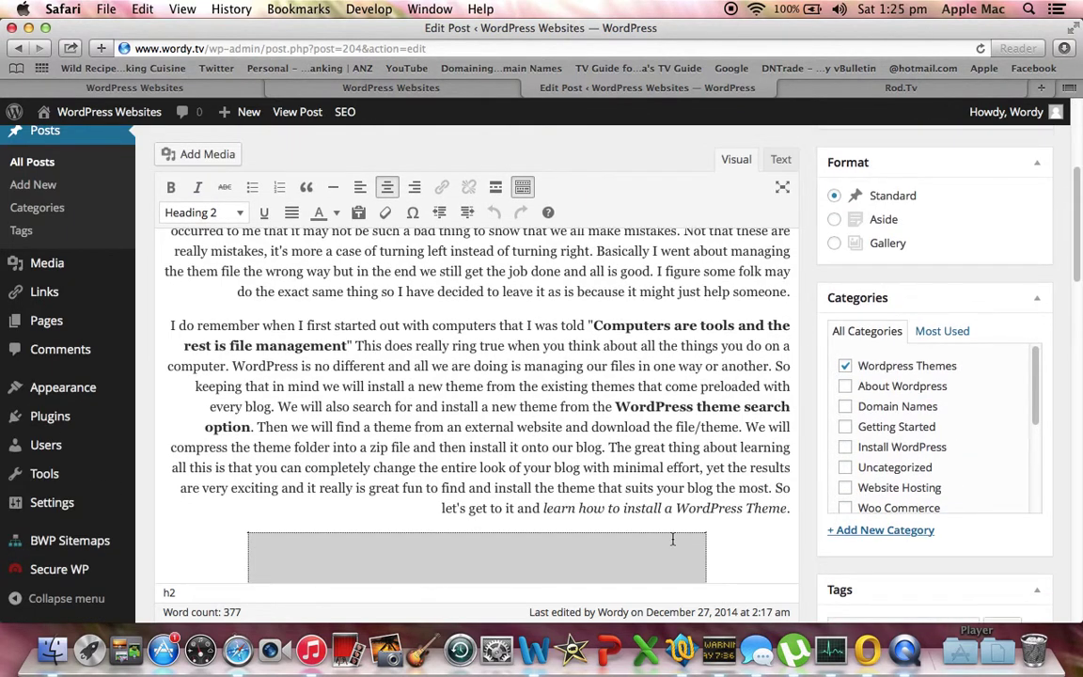
pyautogui.moveTo(792, 508); pyautogui.dragTo(205, 346)
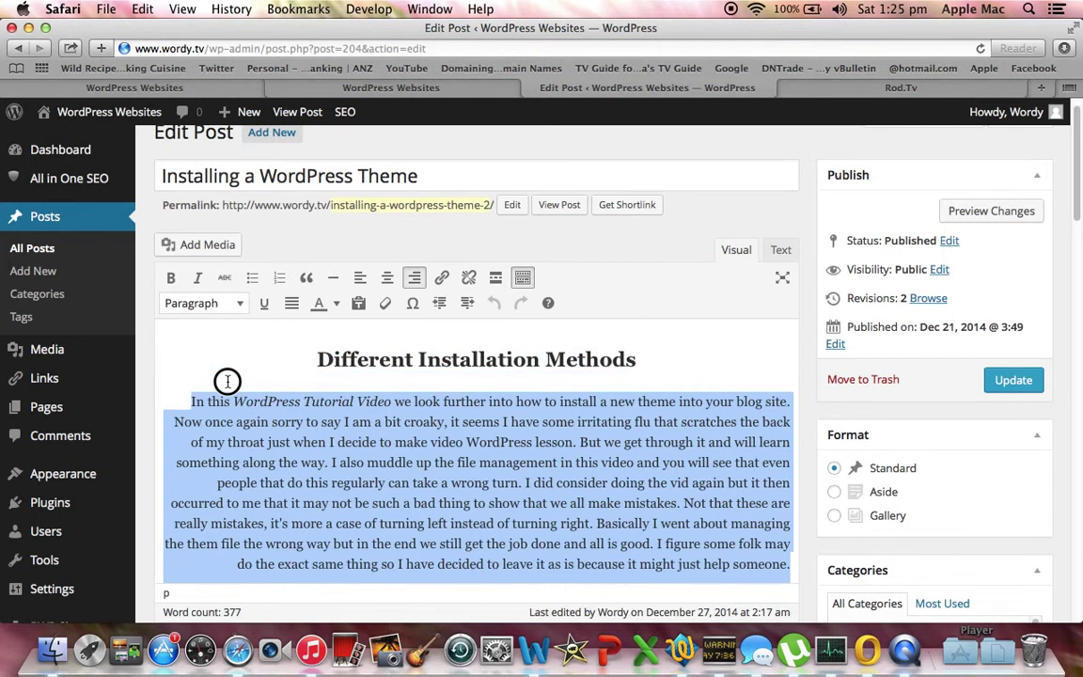
pyautogui.click(293, 304)
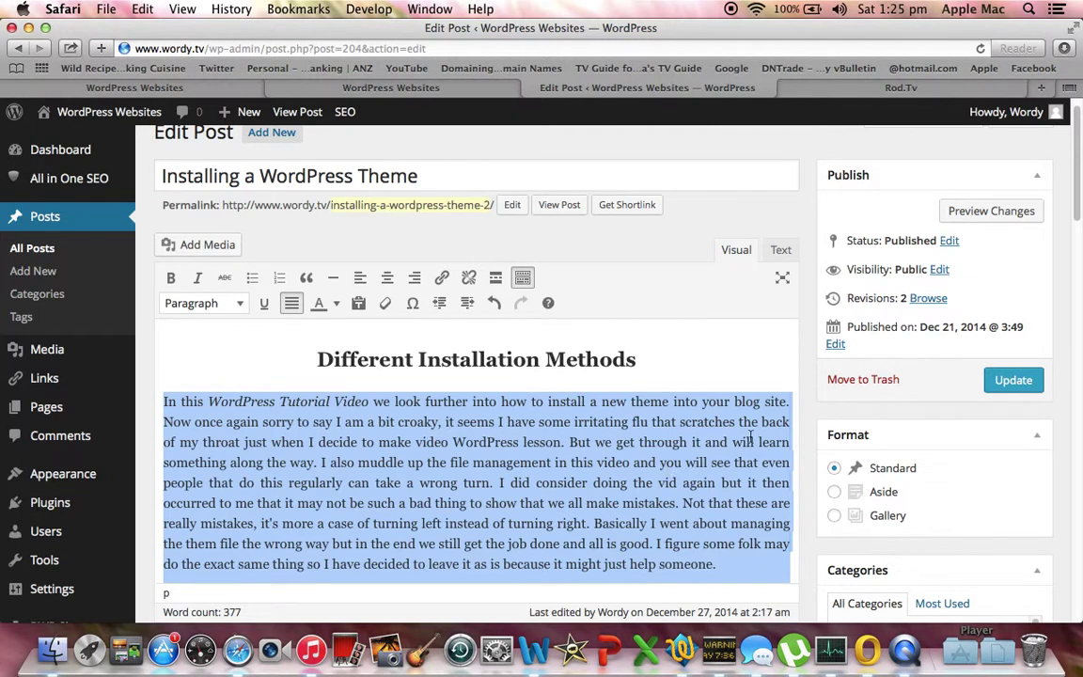
pyautogui.click(1070, 281)
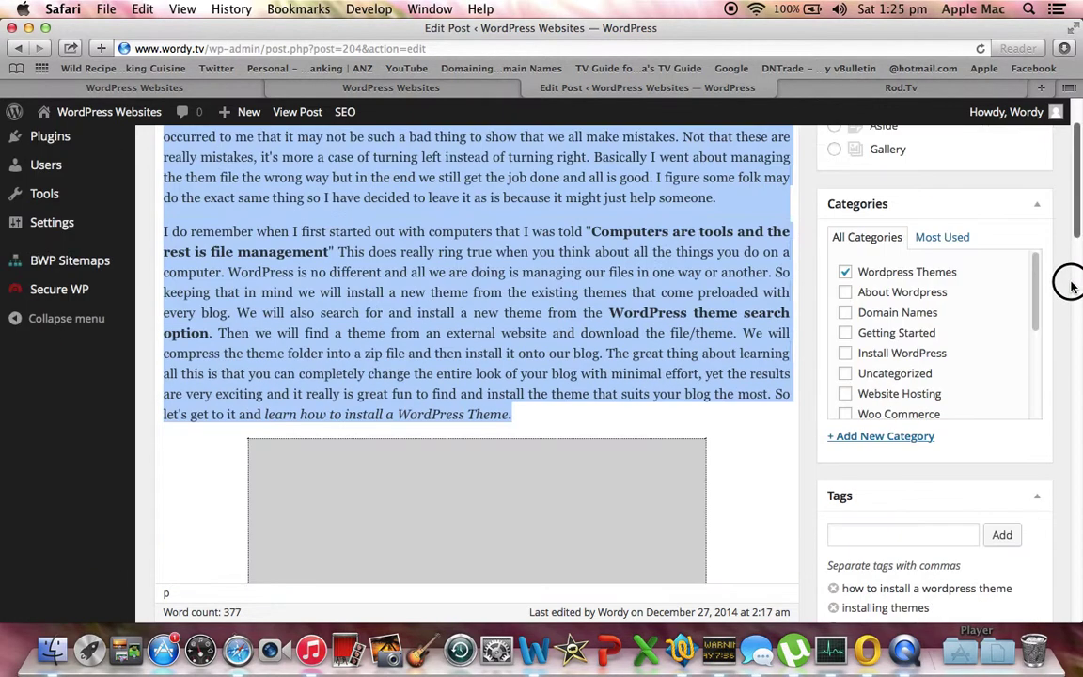
pyautogui.moveTo(1070, 281); pyautogui.dragTo(1068, 221)
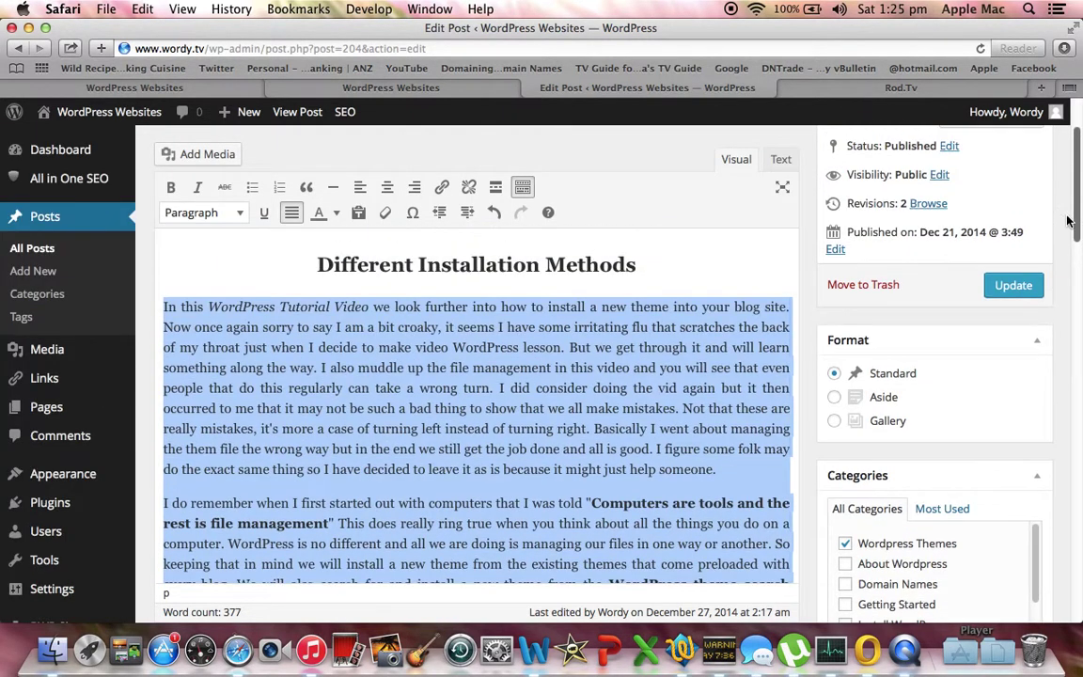
pyautogui.click(1001, 286)
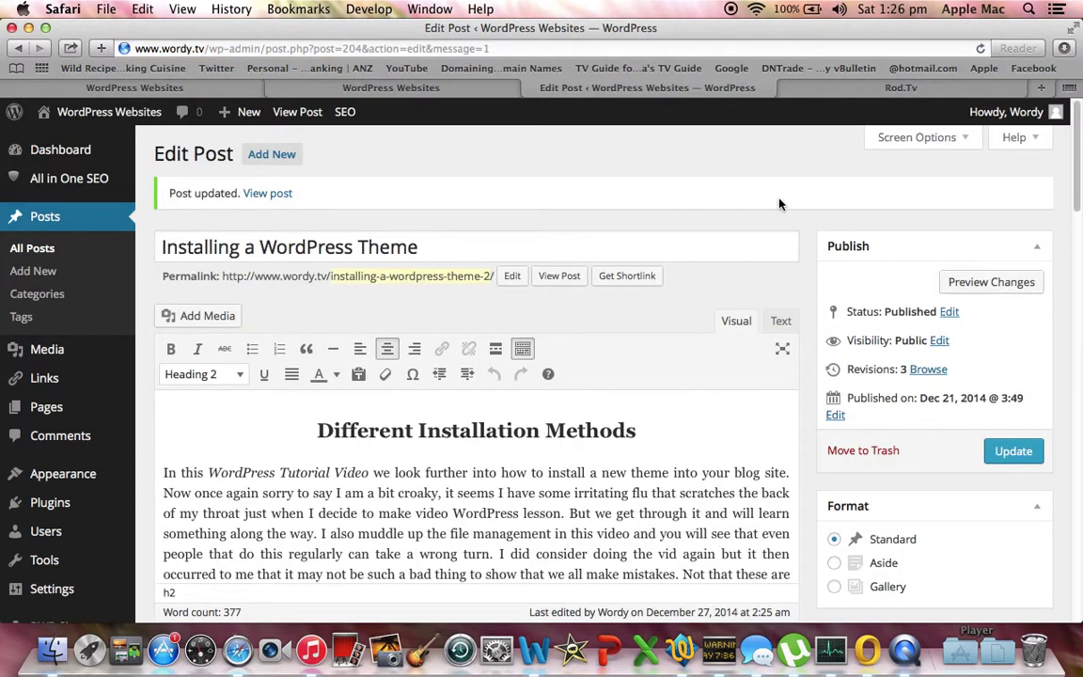
# Step: Visit the live site's home page and check the paragraph alignment of the "Installing a WordPress Theme" post
pyautogui.click(102, 114)
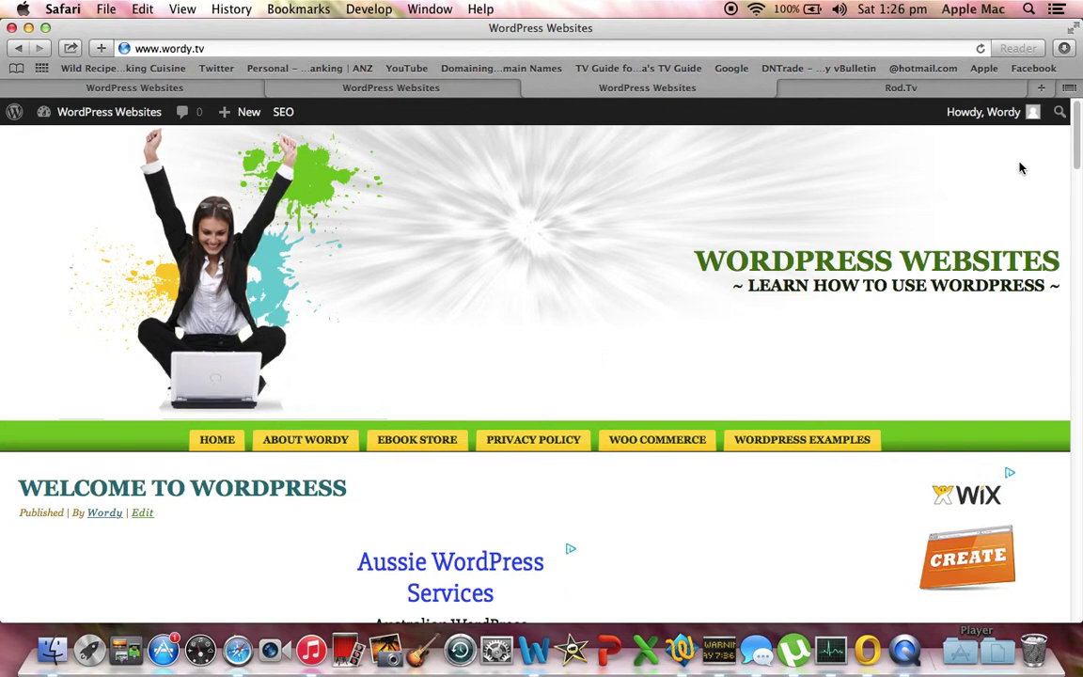
pyautogui.click(1077, 336)
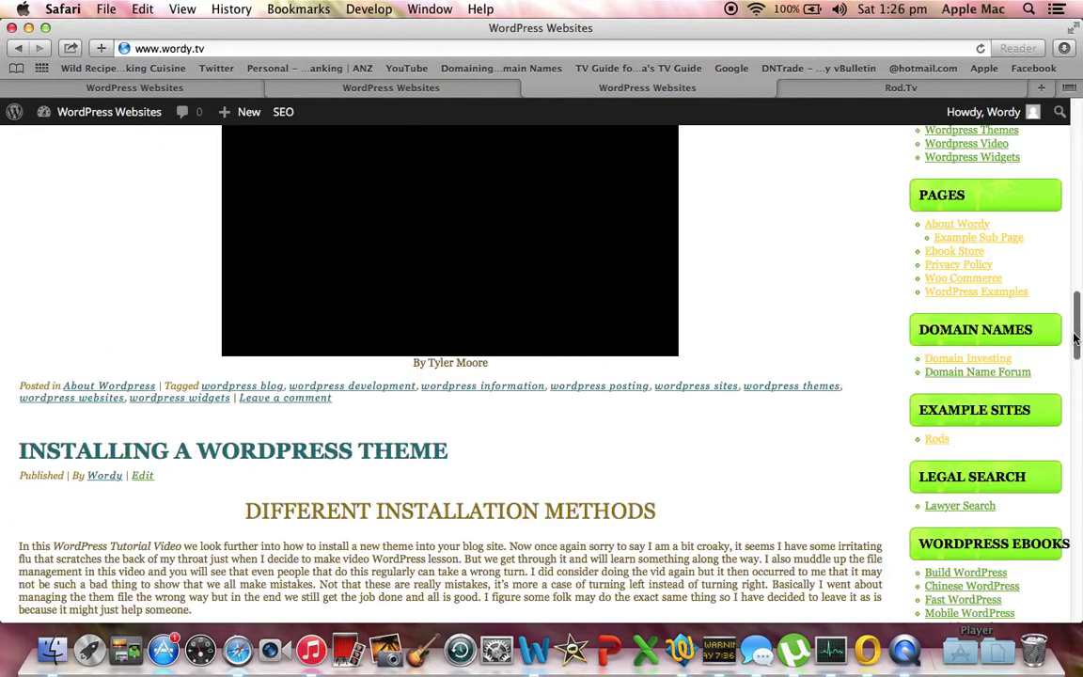
pyautogui.moveTo(1073, 338)
pyautogui.mouseDown()
pyautogui.moveTo(1076, 381)
pyautogui.moveTo(1072, 362)
pyautogui.mouseUp()
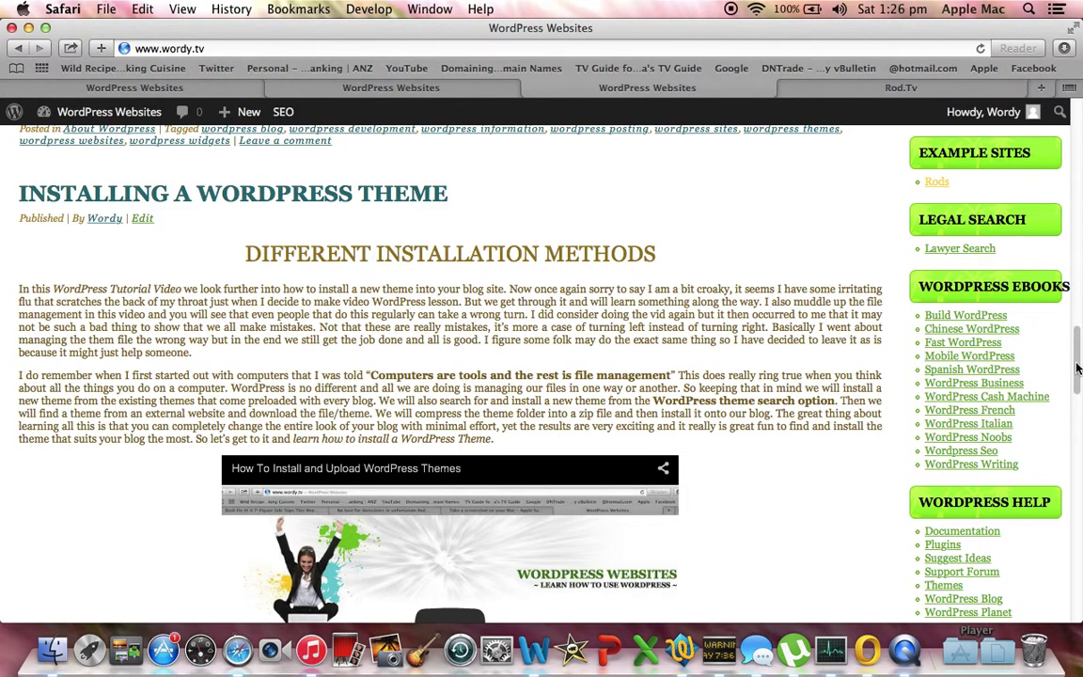
pyautogui.moveTo(1076, 357); pyautogui.dragTo(1072, 262)
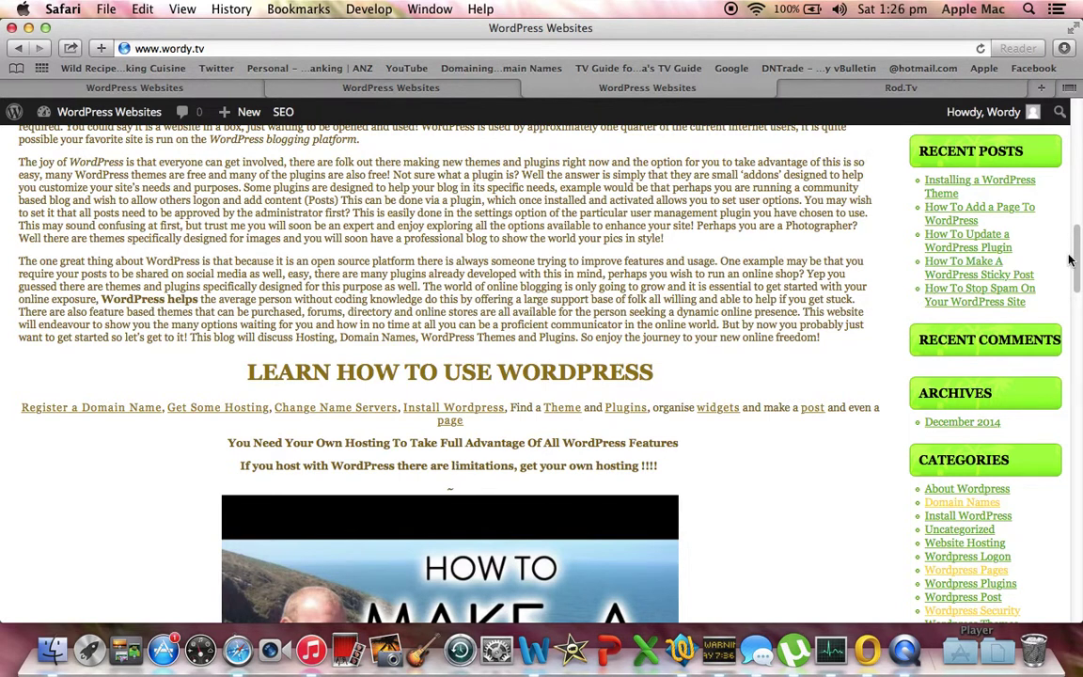
# Step: Open the post "How To Add a Page To WordPress" for editing, justify its body paragraph and update the post
pyautogui.moveTo(1076, 261); pyautogui.dragTo(1076, 452)
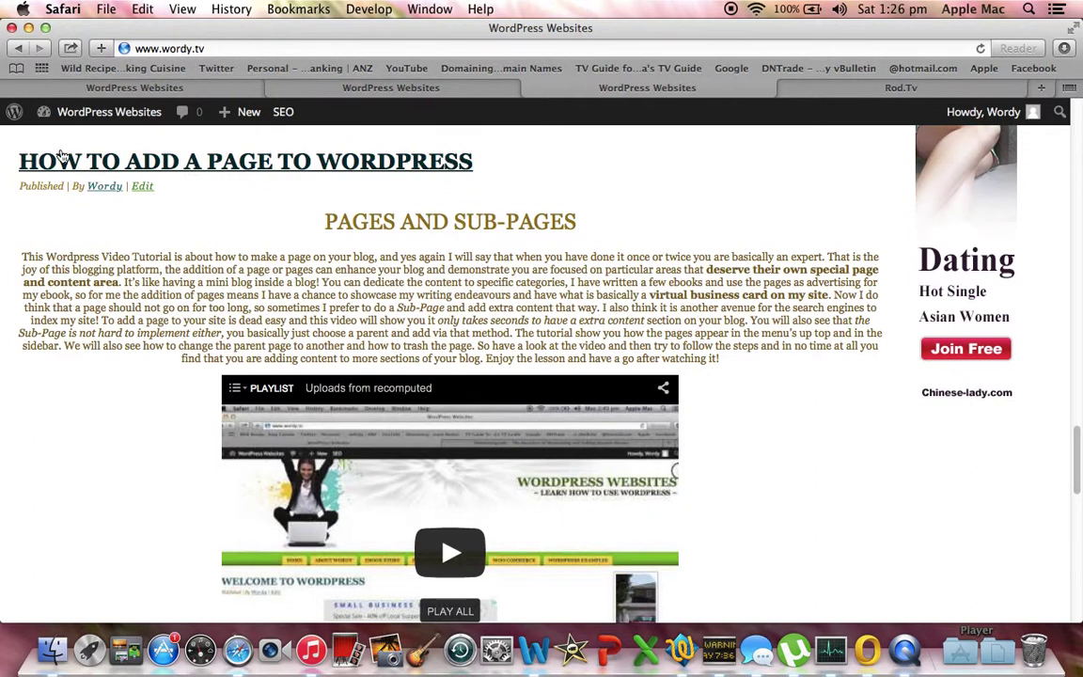
pyautogui.click(146, 187)
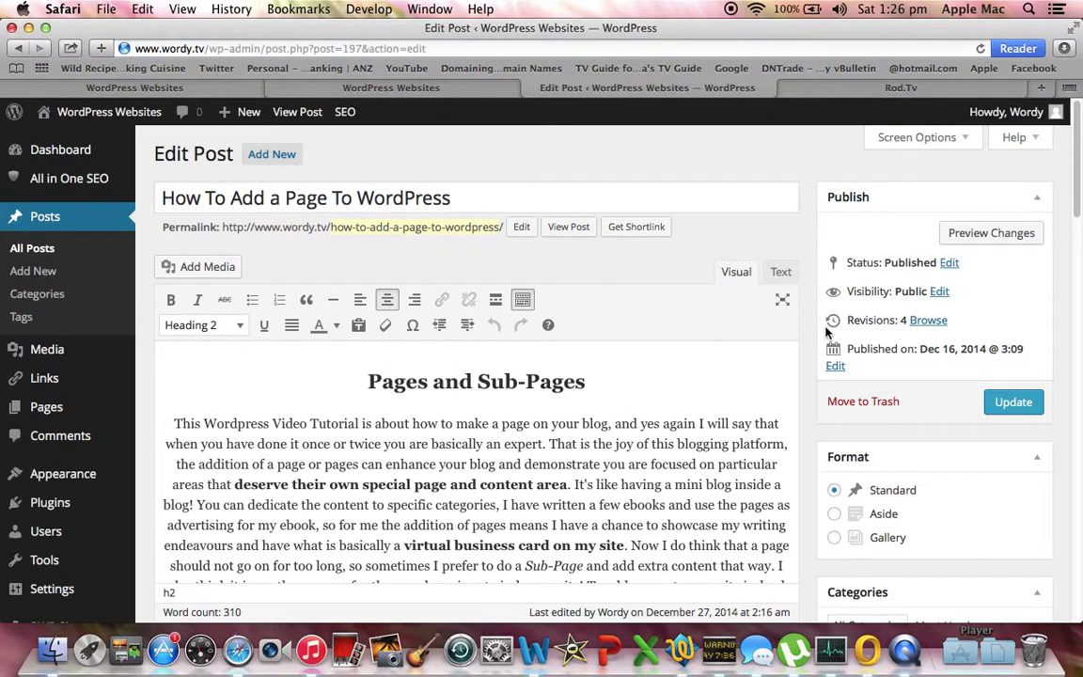
pyautogui.moveTo(1080, 169); pyautogui.dragTo(1079, 211)
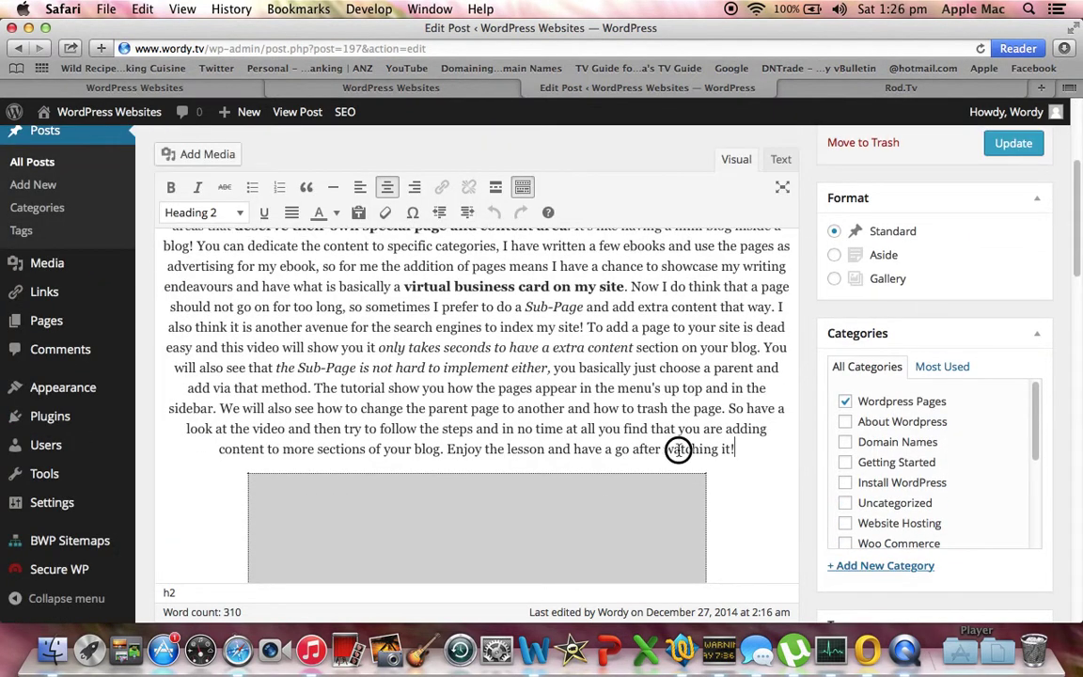
pyautogui.moveTo(745, 449); pyautogui.dragTo(195, 275)
pyautogui.click(292, 214)
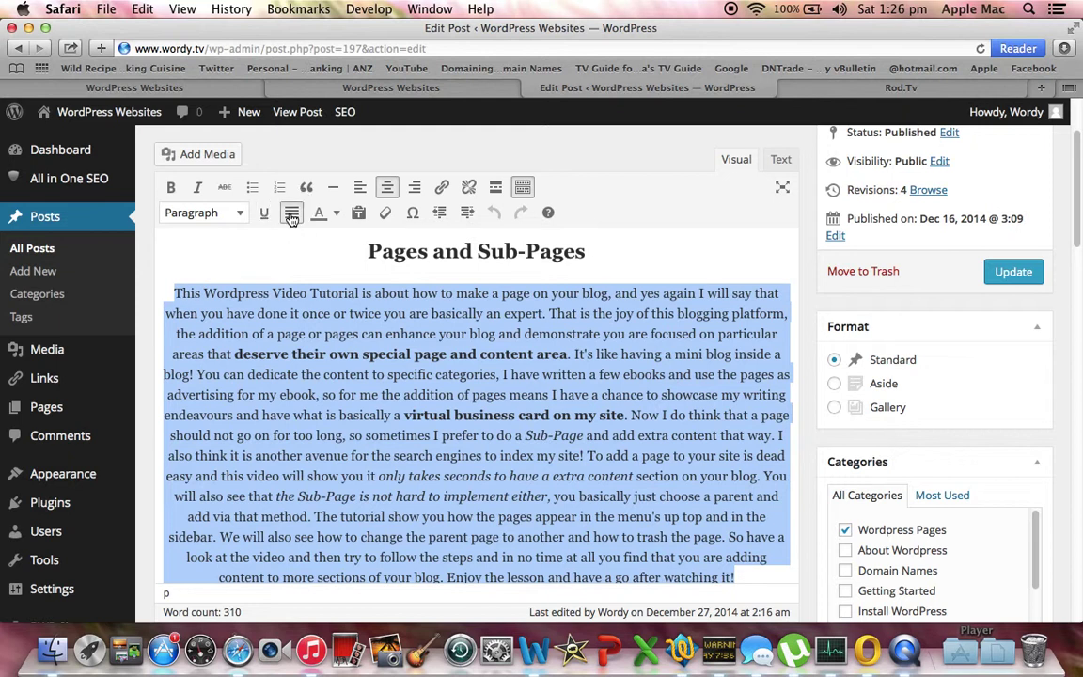
pyautogui.click(755, 256)
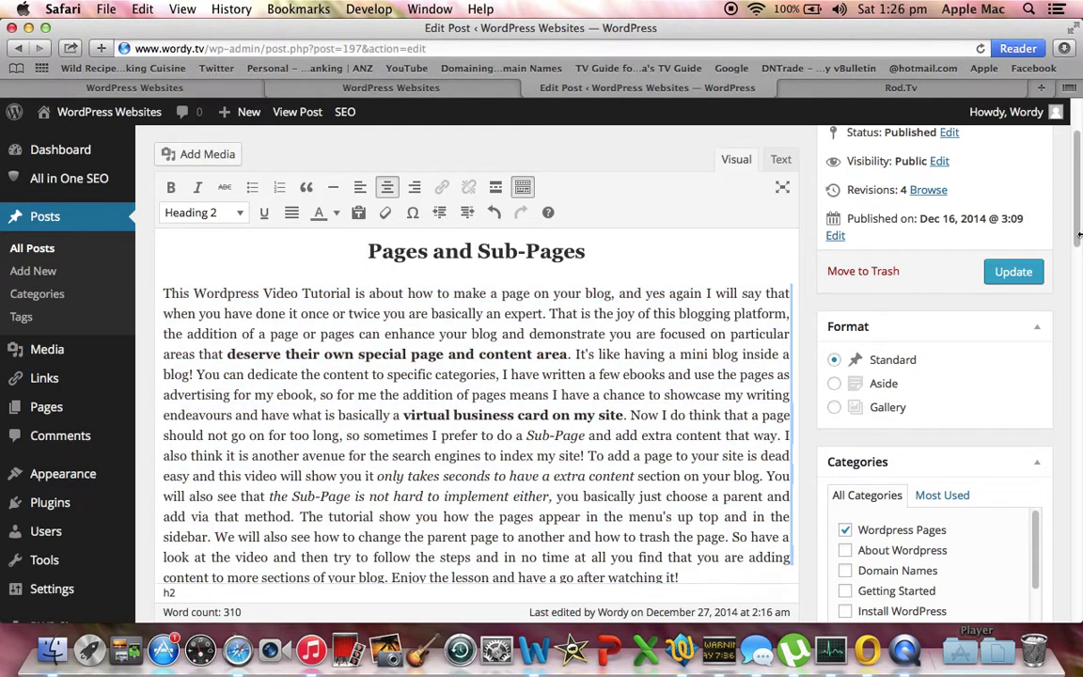
pyautogui.moveTo(1077, 224)
pyautogui.mouseDown()
pyautogui.moveTo(1077, 301)
pyautogui.moveTo(1072, 233)
pyautogui.mouseUp()
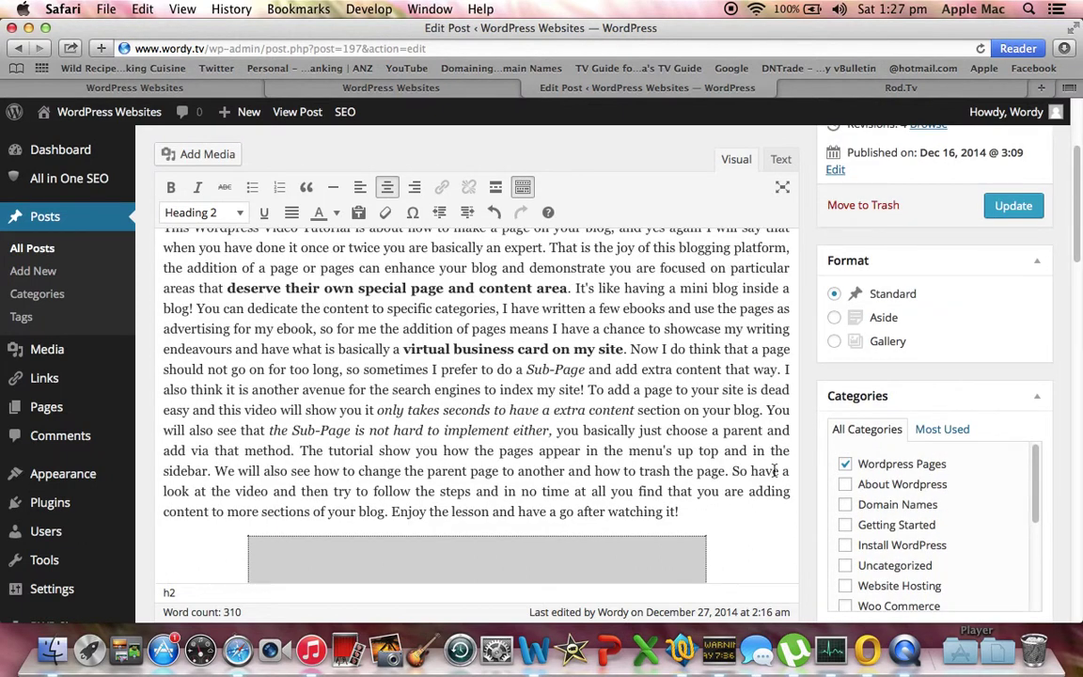
pyautogui.click(1018, 209)
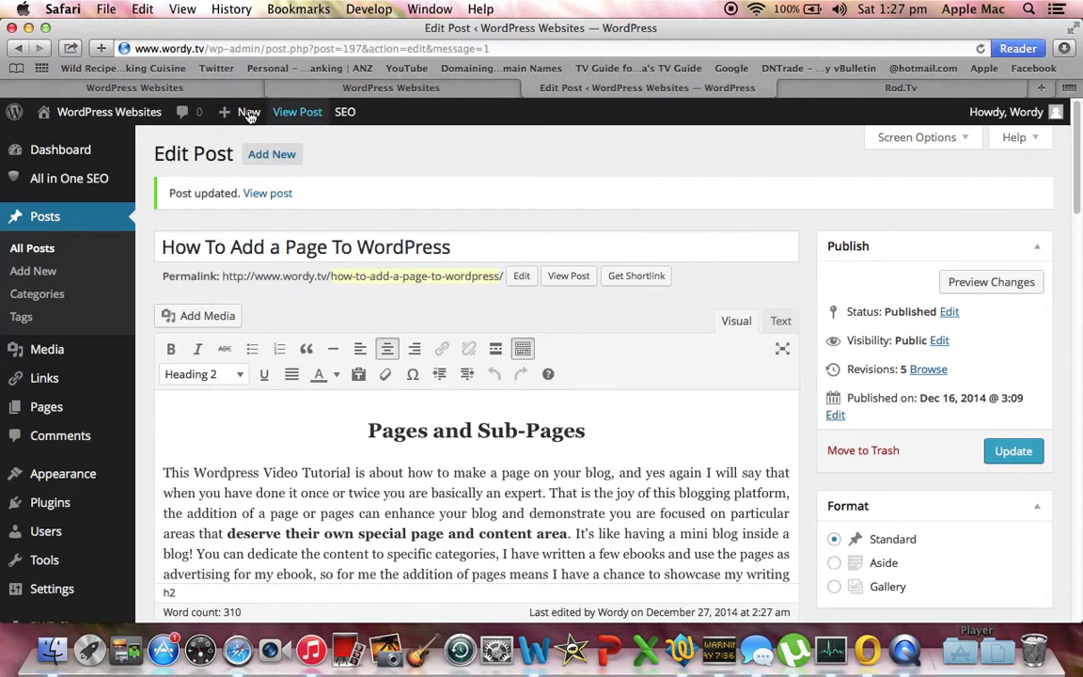
# Step: Return to the live home page and open the post "How To Update a WordPress Plugin" for editing
pyautogui.click(91, 114)
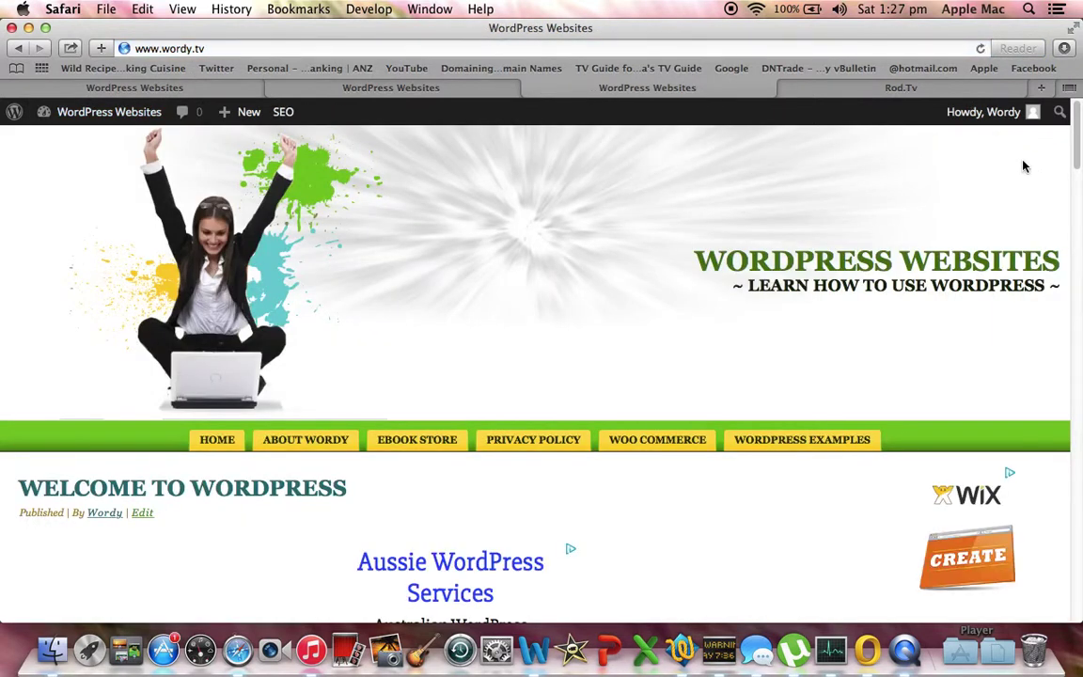
pyautogui.click(1078, 141)
pyautogui.moveTo(1077, 141); pyautogui.dragTo(1074, 530)
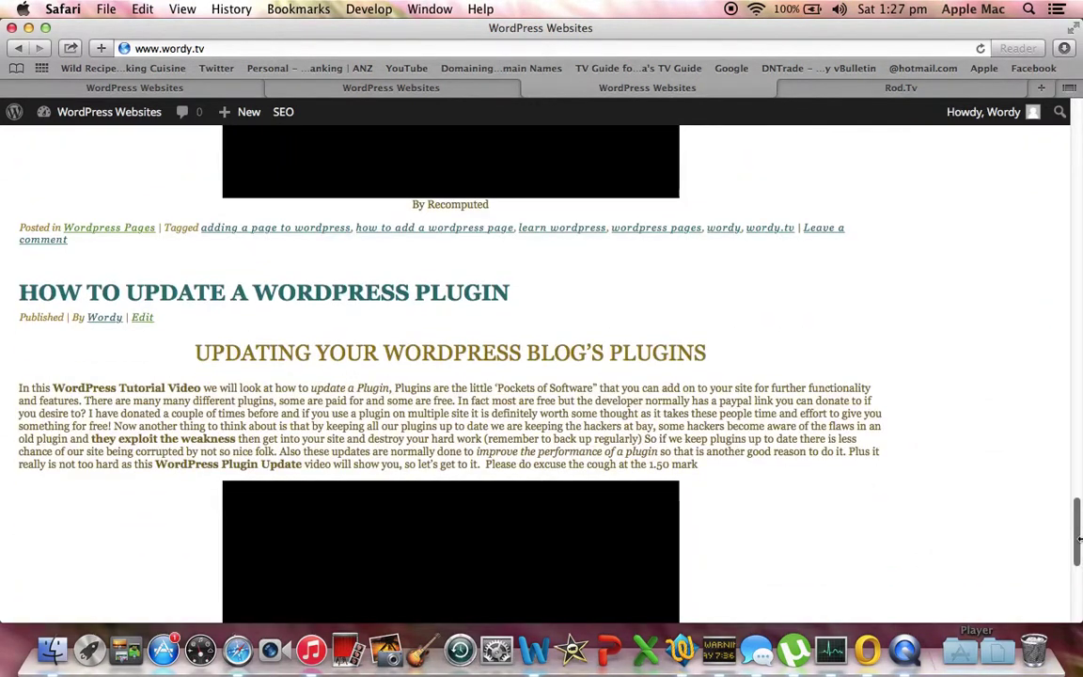
pyautogui.click(143, 319)
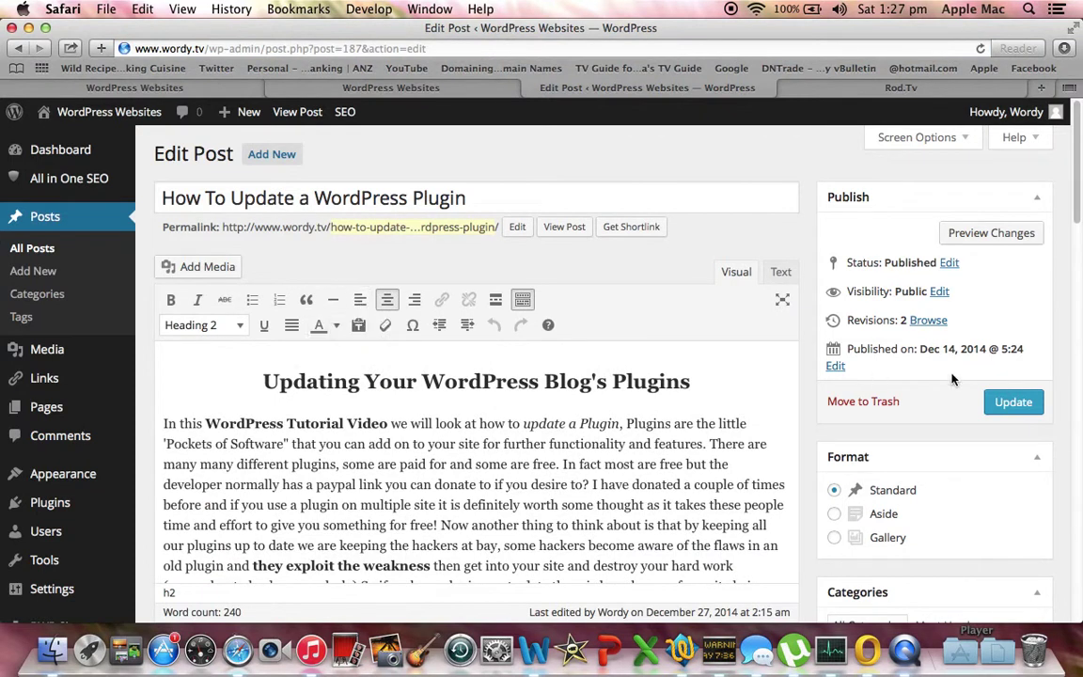
# Step: Justify the body paragraph under the heading "Updating Your WordPress Blog's Plugins" and update the post
pyautogui.moveTo(1075, 165); pyautogui.dragTo(1075, 242)
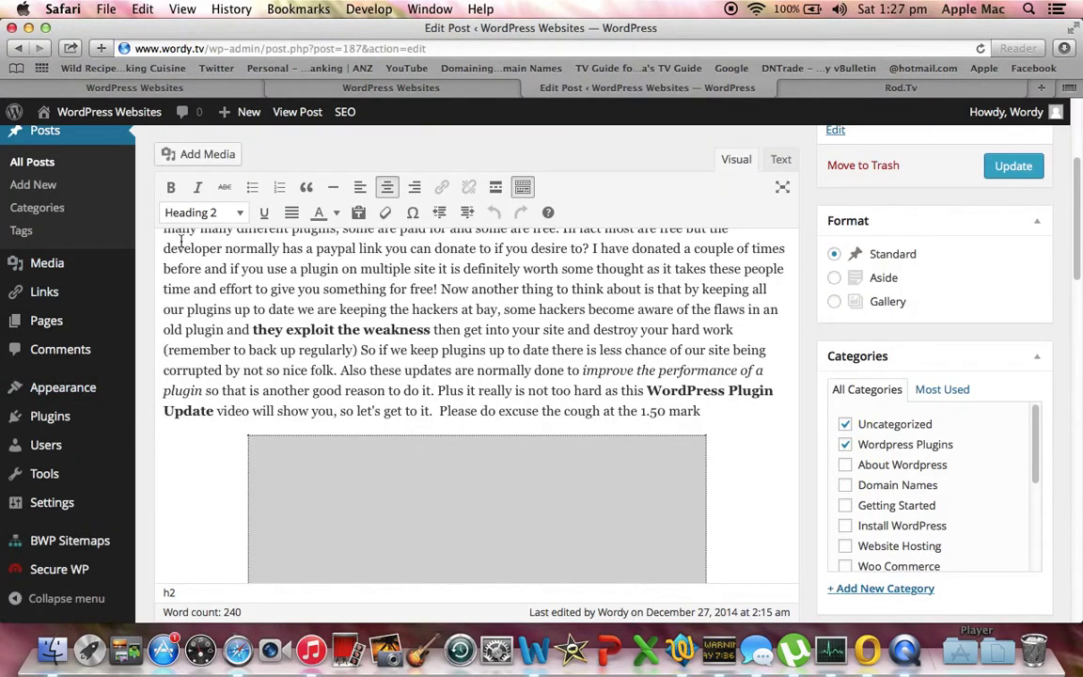
pyautogui.moveTo(700, 411); pyautogui.dragTo(165, 406)
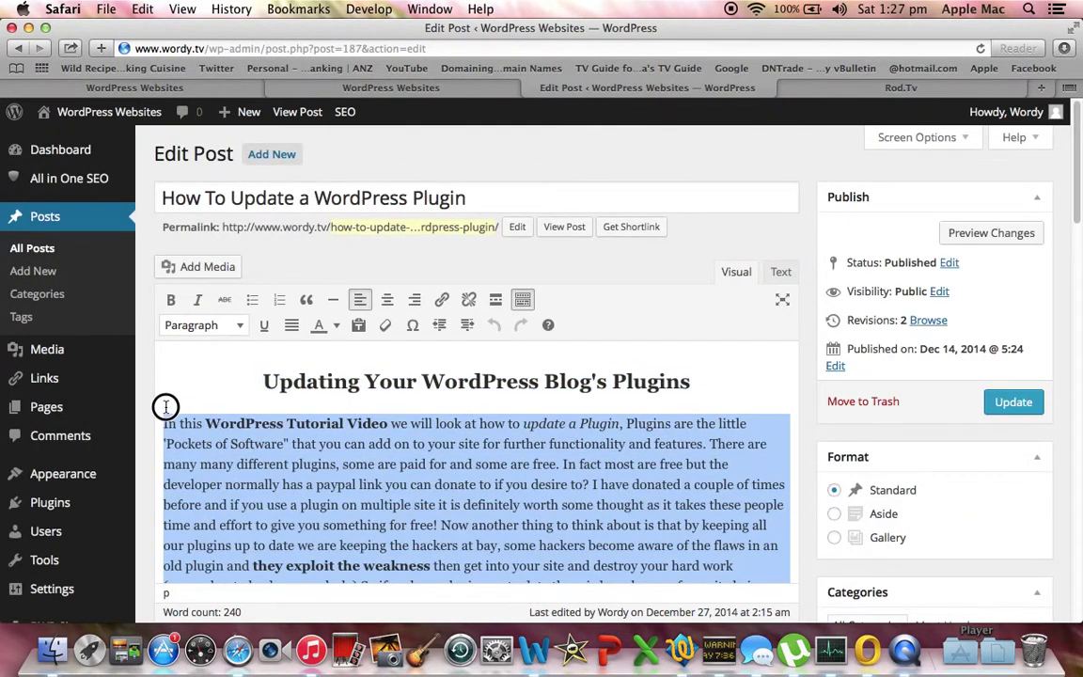
pyautogui.click(293, 326)
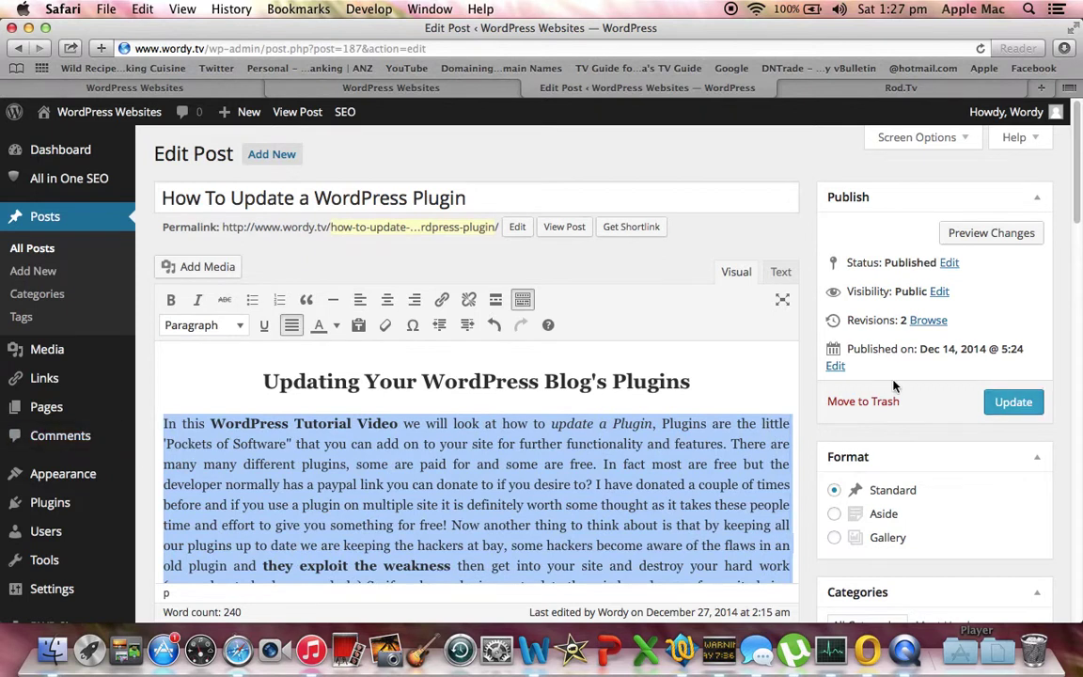
pyautogui.click(799, 426)
pyautogui.click(1013, 402)
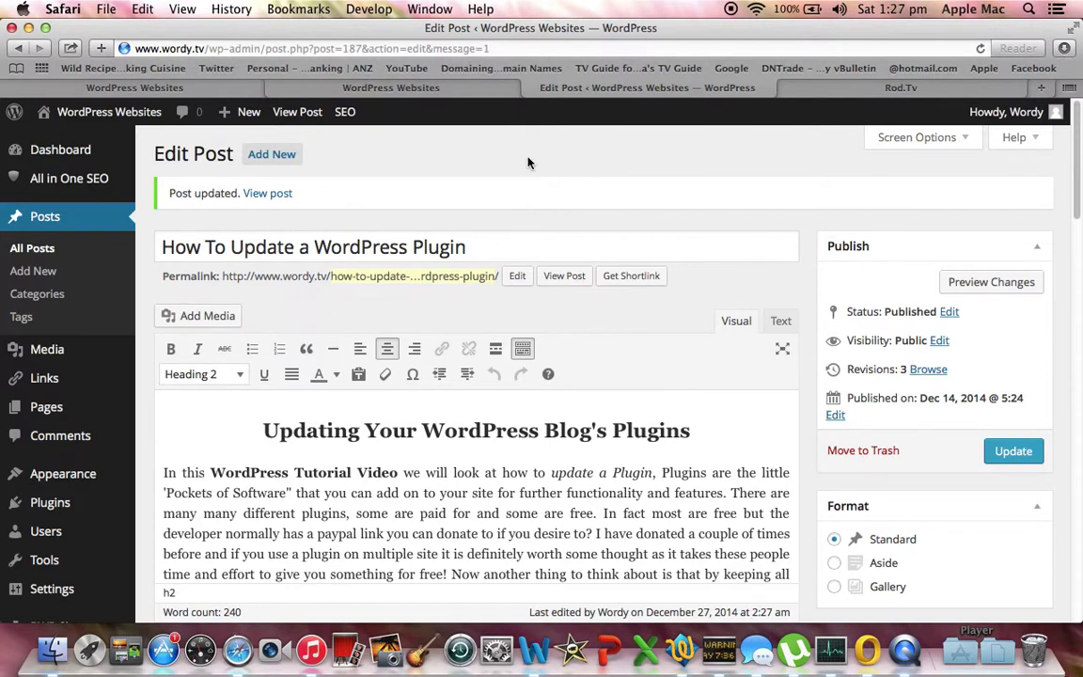
# Step: Review the welcome text on the live home page and open the post "Welcome To WordPress" for editing
pyautogui.click(85, 114)
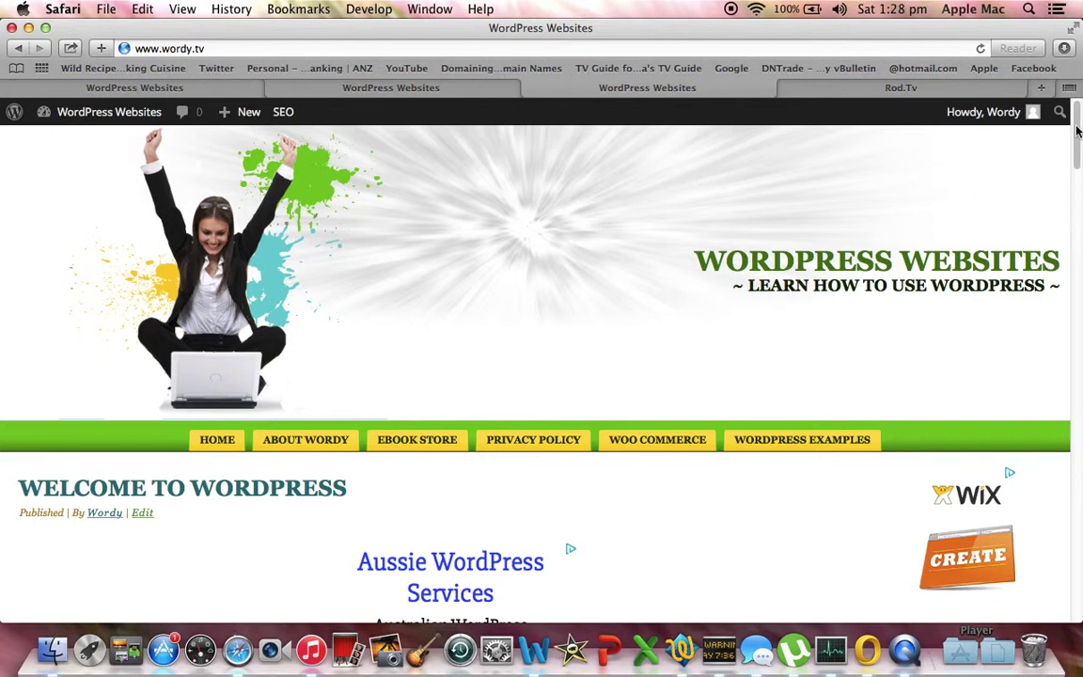
pyautogui.scroll(-5, 1077, 182)
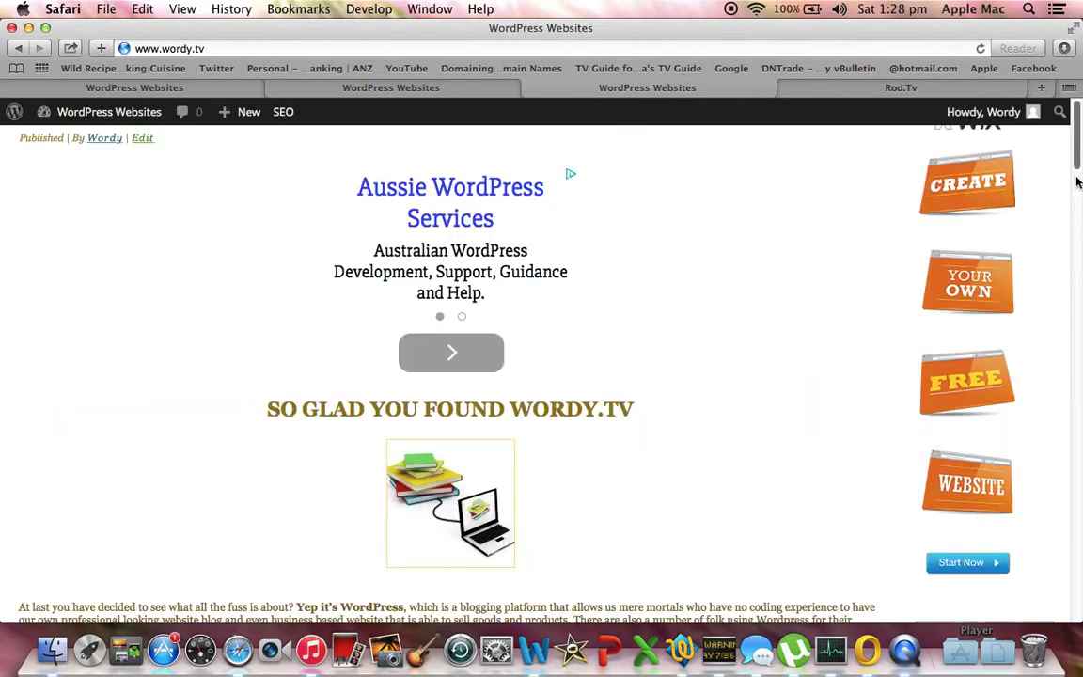
pyautogui.scroll(-5, 1072, 206)
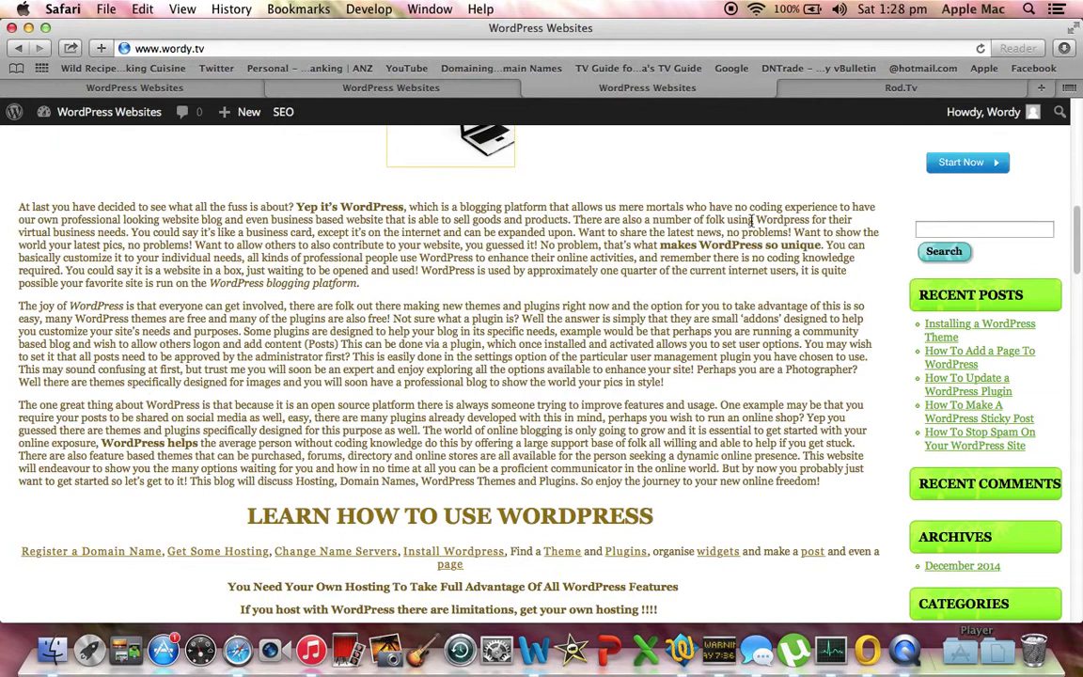
pyautogui.scroll(-2, 1075, 282)
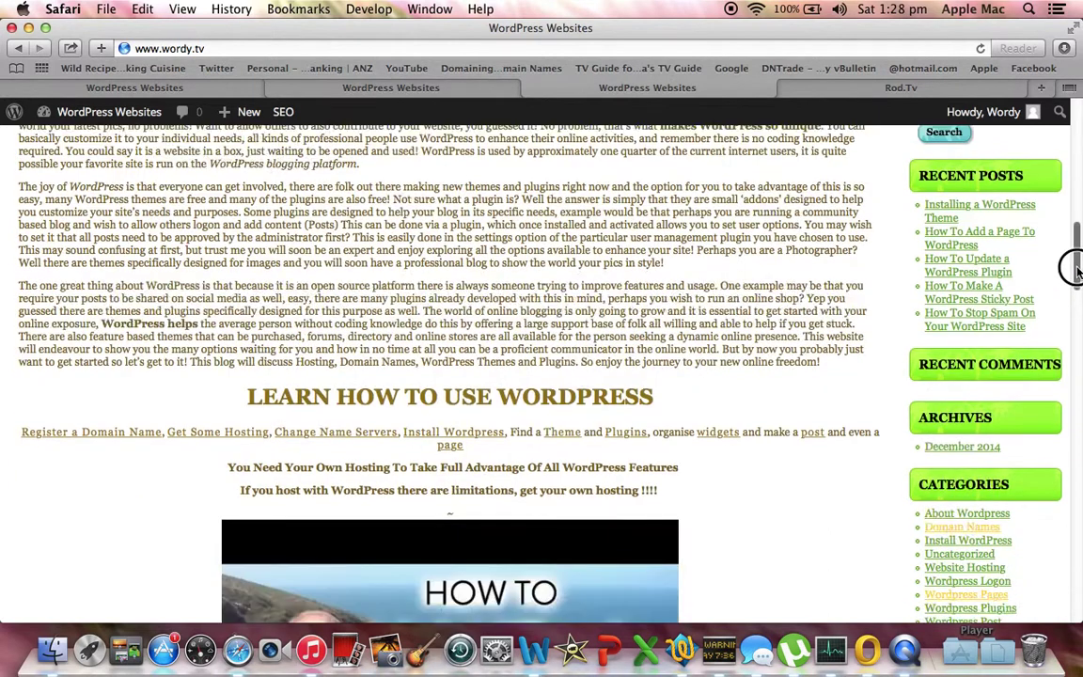
pyautogui.moveTo(1075, 282); pyautogui.dragTo(1075, 243)
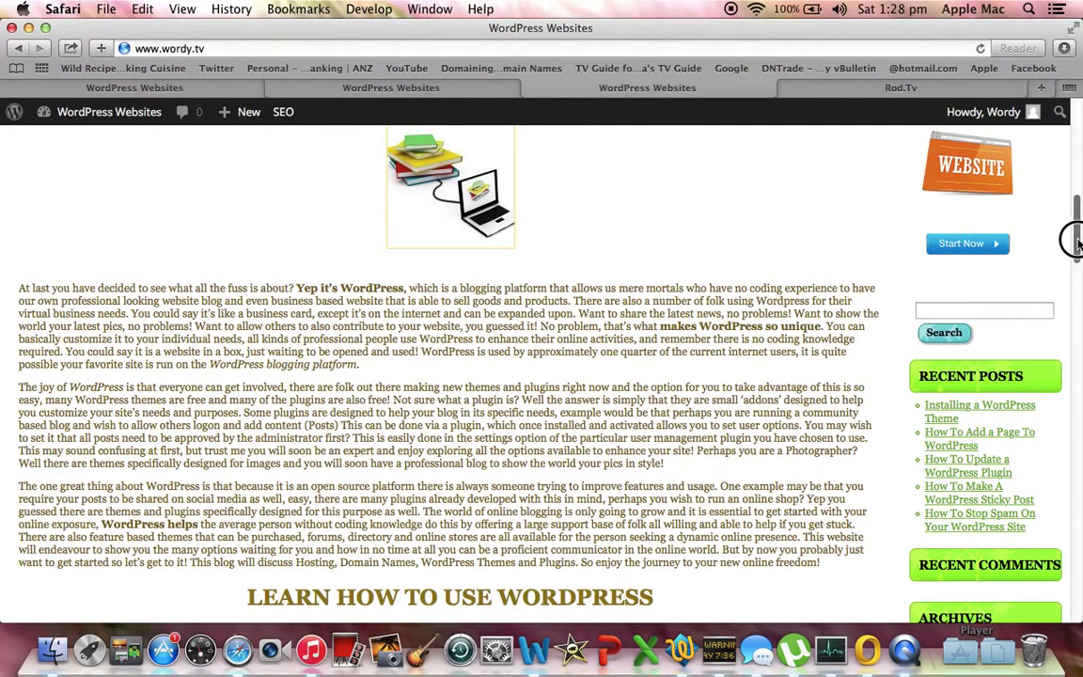
pyautogui.moveTo(1075, 242); pyautogui.dragTo(1075, 188)
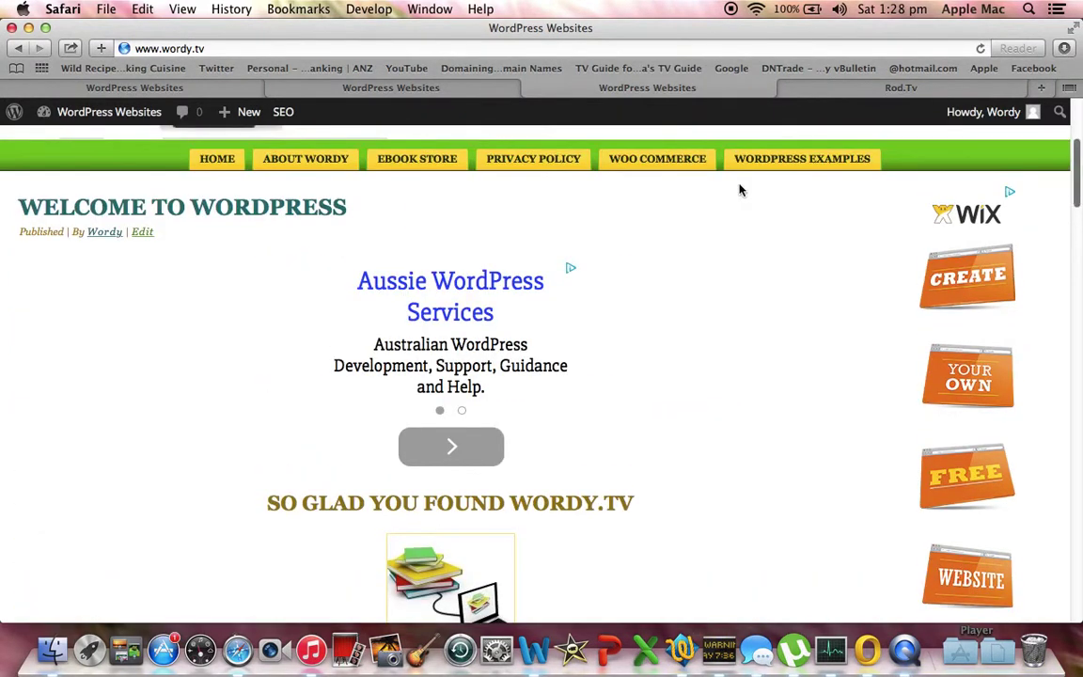
pyautogui.click(140, 233)
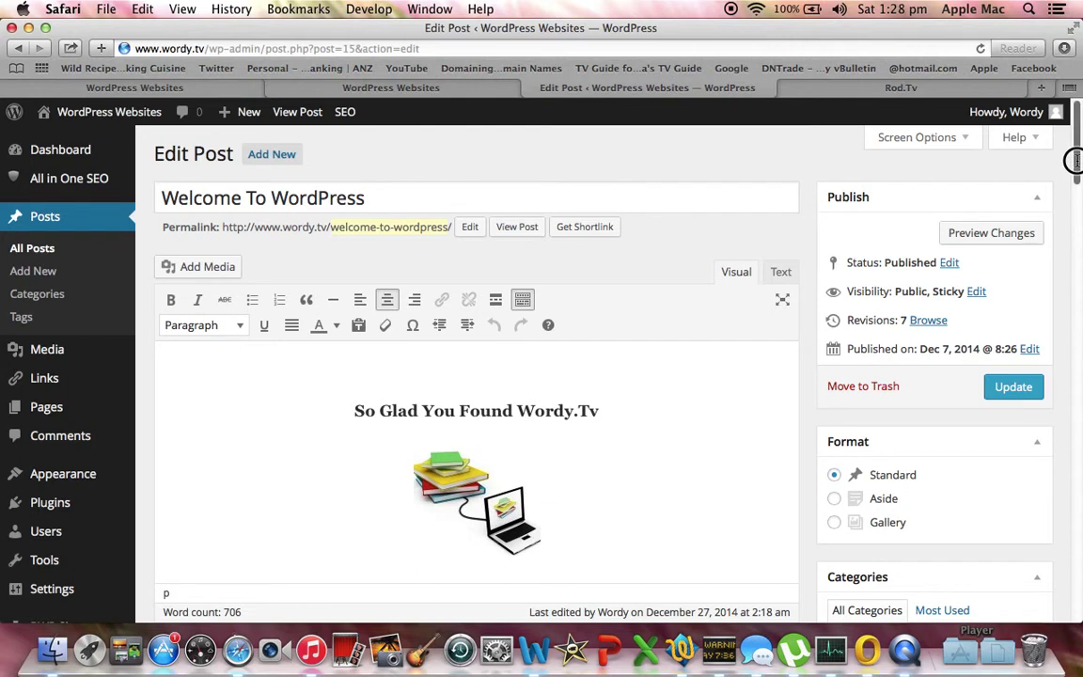
# Step: Justify the three body paragraphs between the laptop image and the heading about learning to use WordPress
pyautogui.moveTo(1075, 161); pyautogui.dragTo(1071, 300)
pyautogui.moveTo(720, 490); pyautogui.dragTo(166, 397)
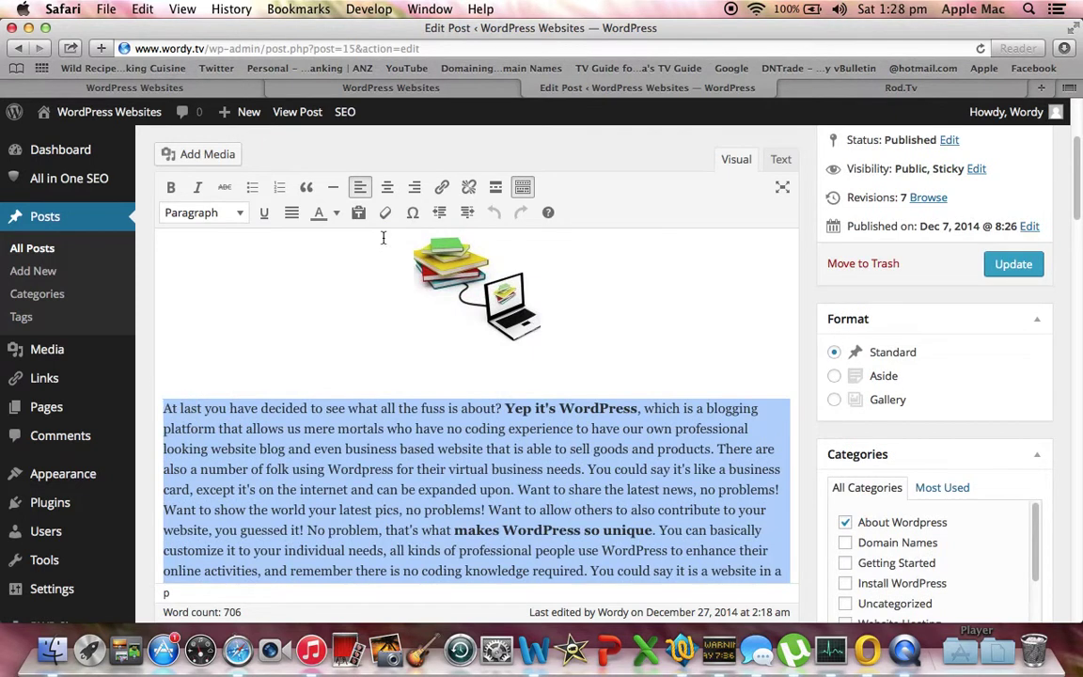
pyautogui.click(291, 213)
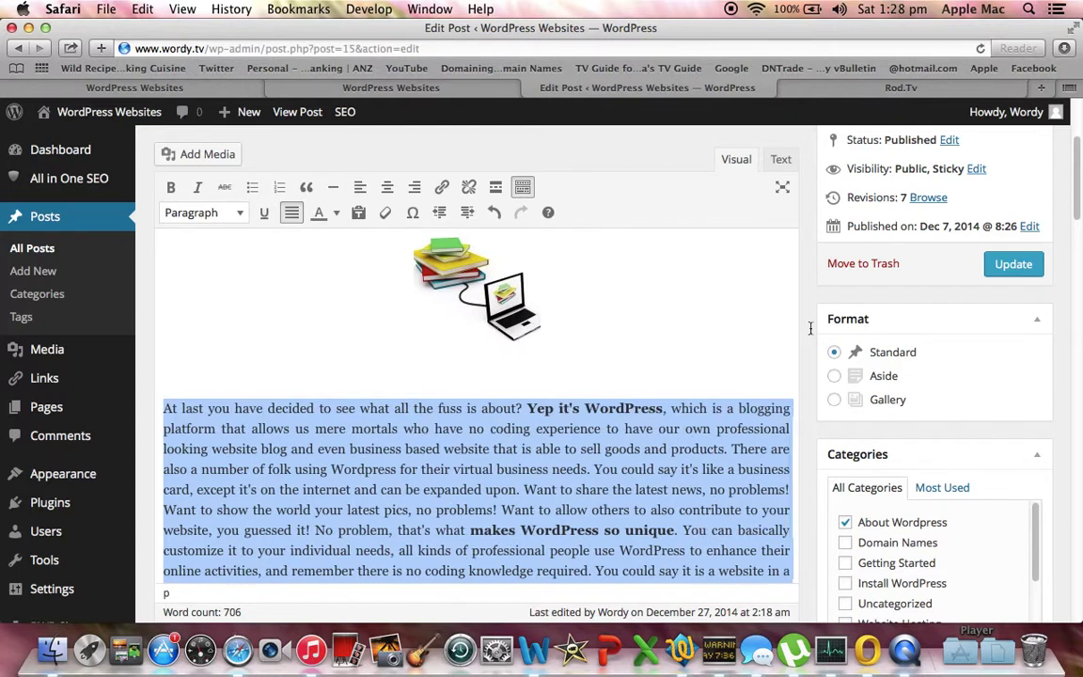
pyautogui.click(781, 334)
# Step: Insert a Read More tag between the first and second body paragraphs and update the post
pyautogui.moveTo(1076, 208); pyautogui.dragTo(1072, 247)
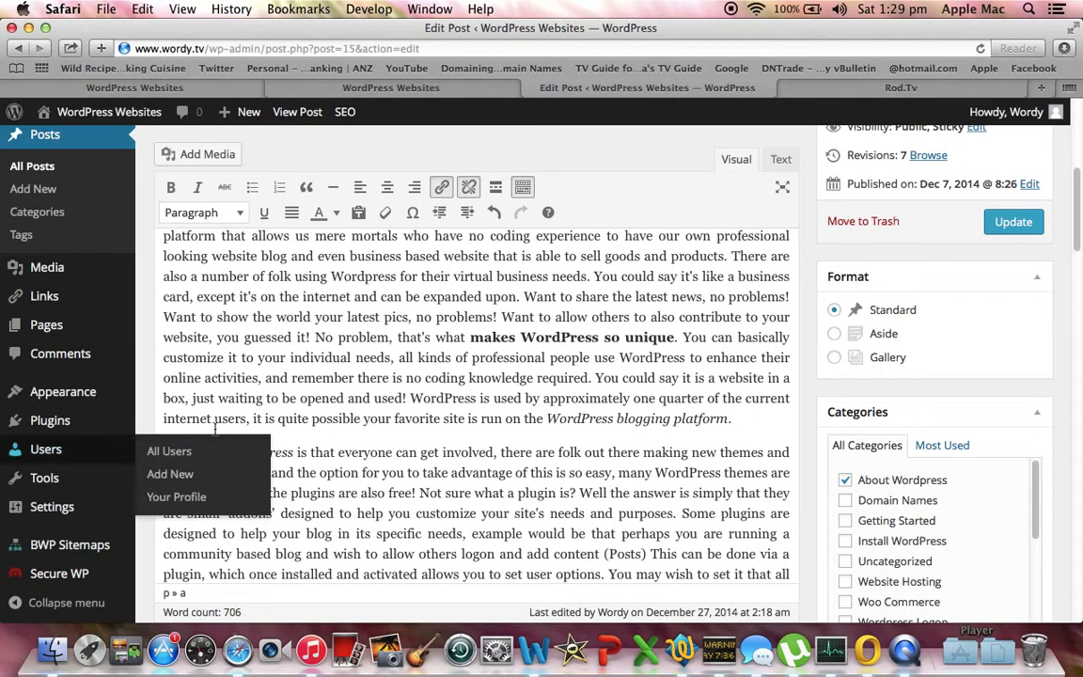
pyautogui.click(198, 435)
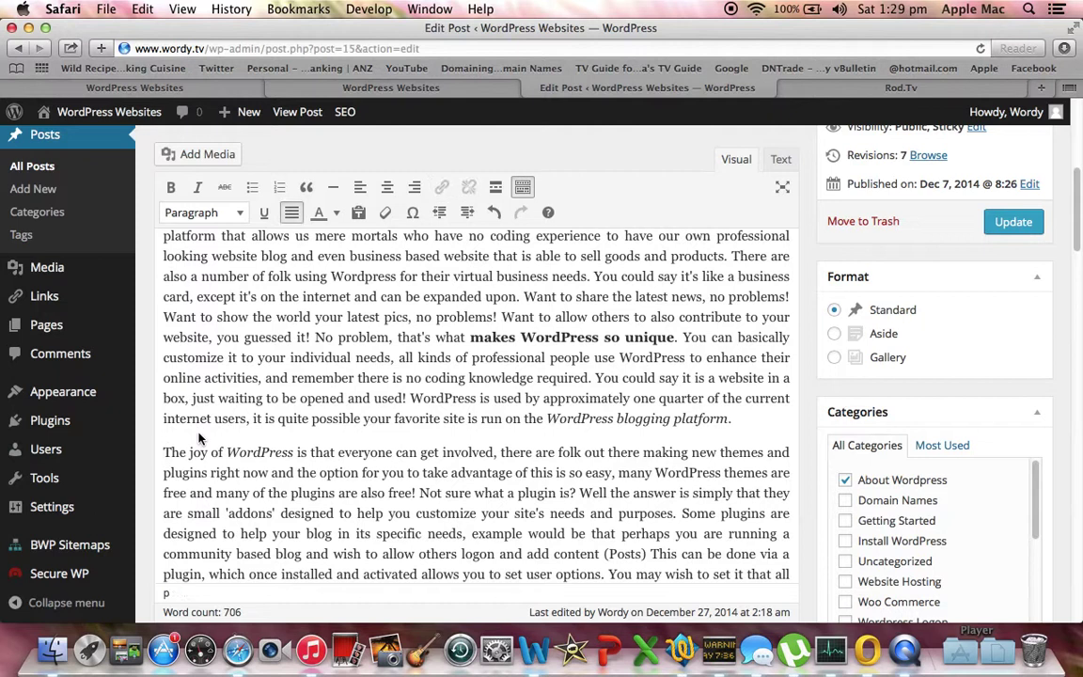
pyautogui.press('Return')
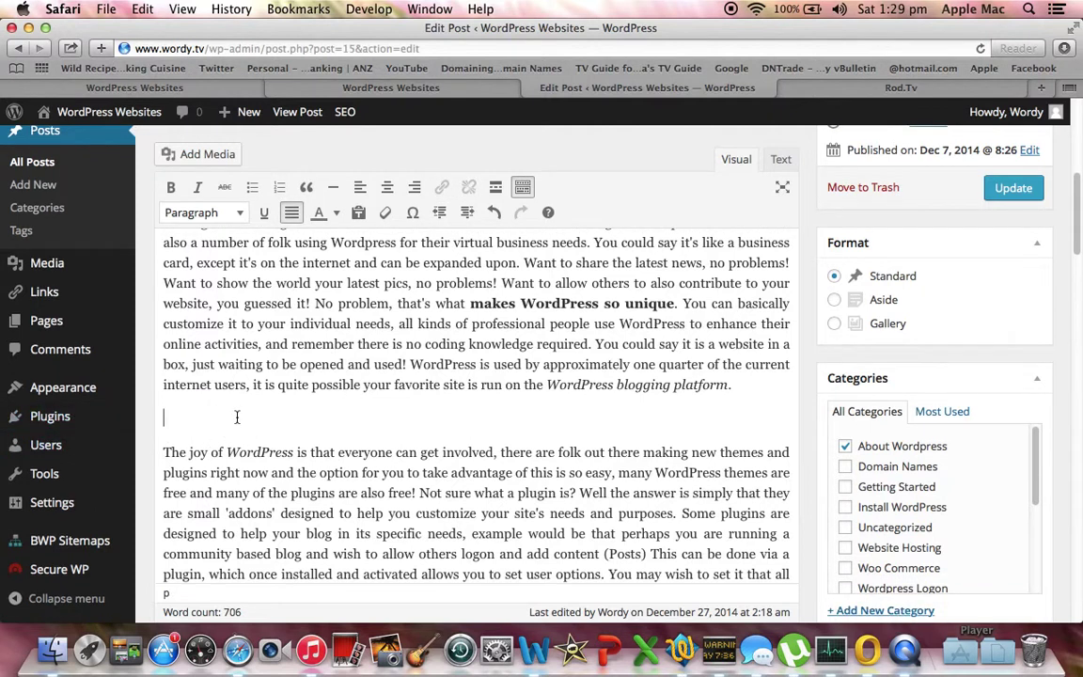
pyautogui.click(495, 189)
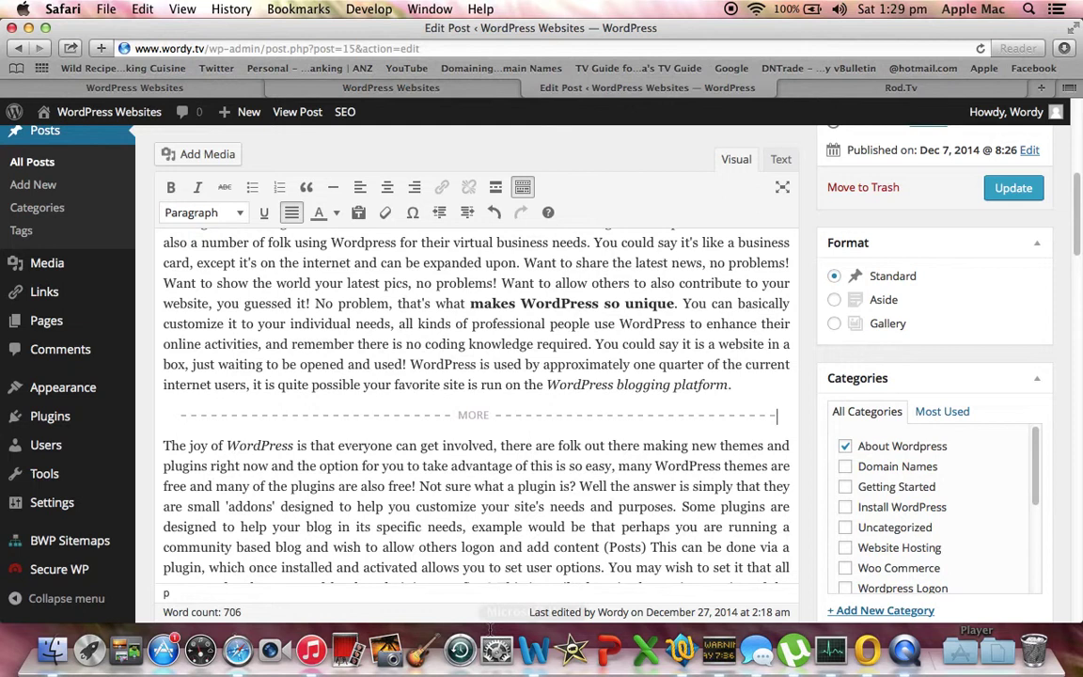
pyautogui.click(1014, 189)
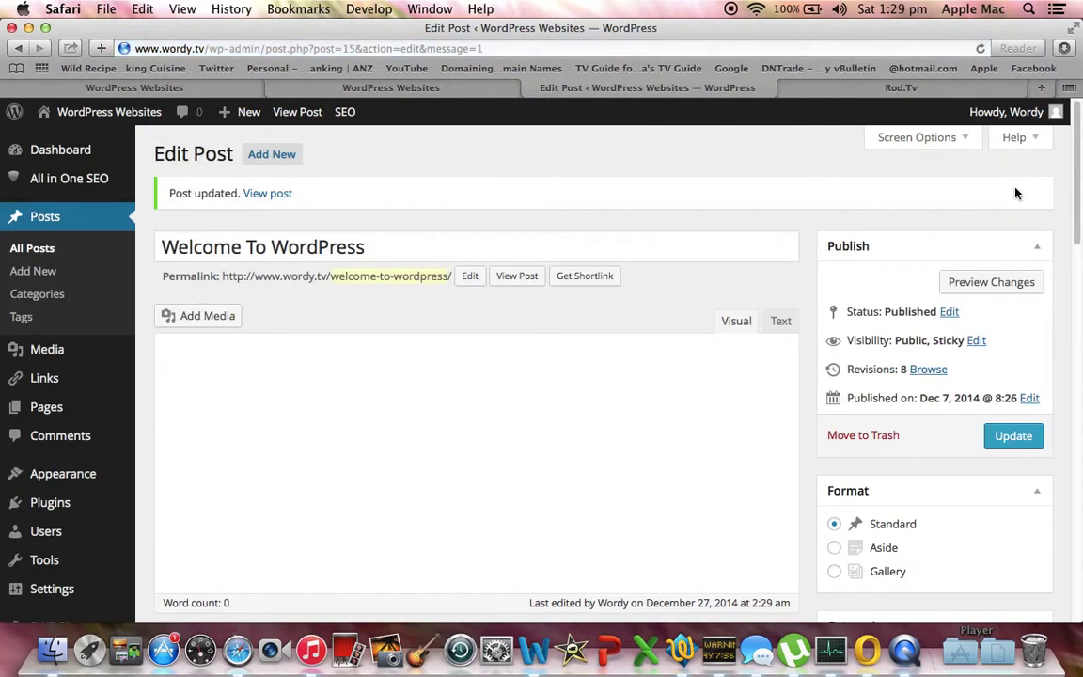
# Step: Check the shortened "Welcome To WordPress" post on the live home page and compare it with the full-length version in another browser tab
pyautogui.click(98, 114)
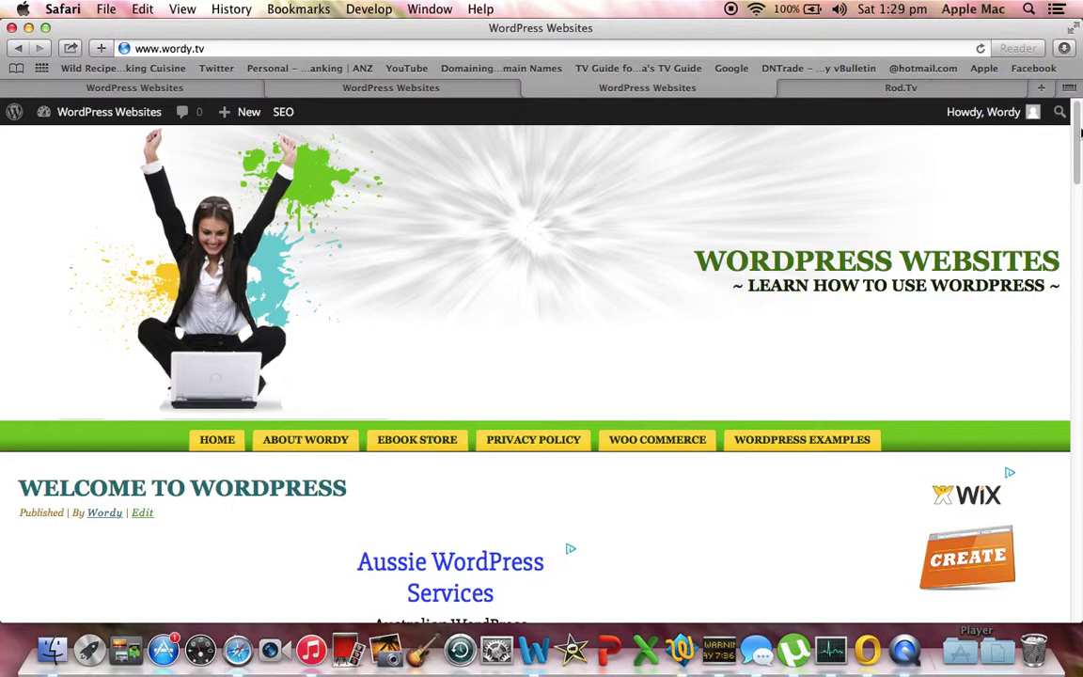
pyautogui.scroll(-2, 1073, 160)
pyautogui.scroll(-10, 1069, 225)
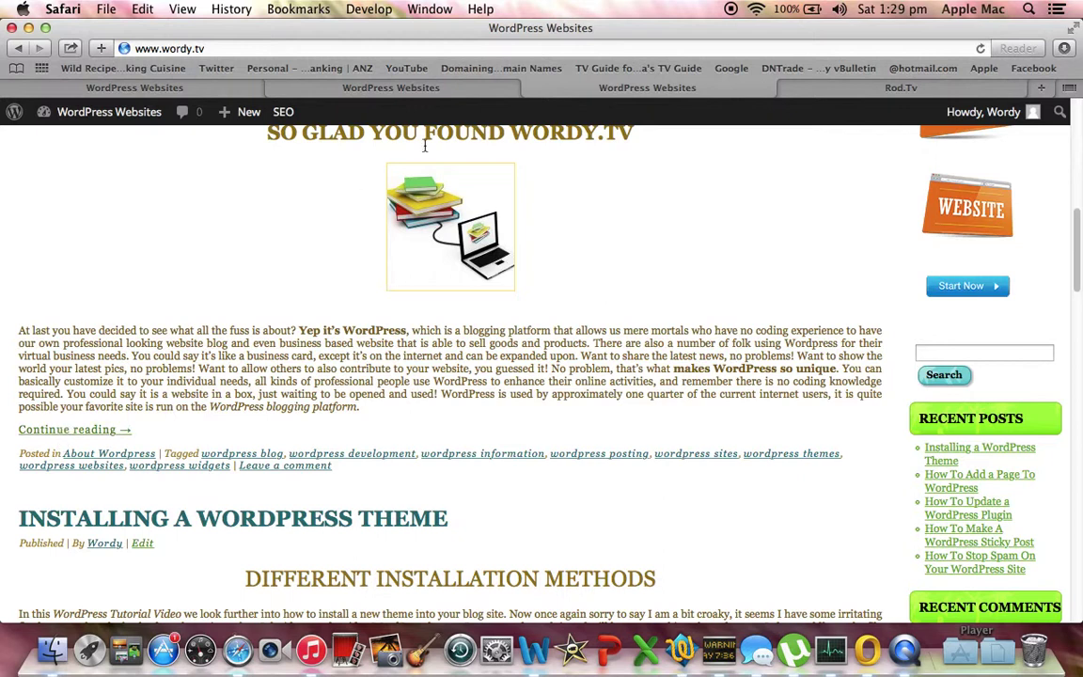
pyautogui.moveTo(177, 87); pyautogui.dragTo(447, 102)
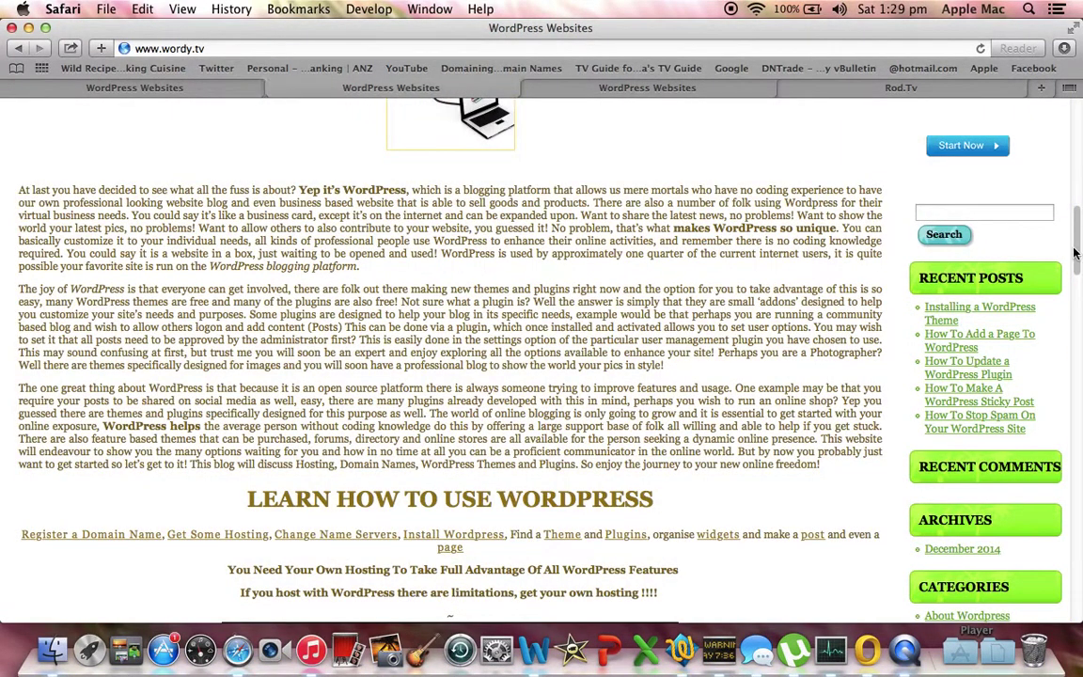
pyautogui.moveTo(1078, 250)
pyautogui.mouseDown()
pyautogui.moveTo(1063, 161)
pyautogui.moveTo(1071, 246)
pyautogui.moveTo(1072, 237)
pyautogui.mouseUp()
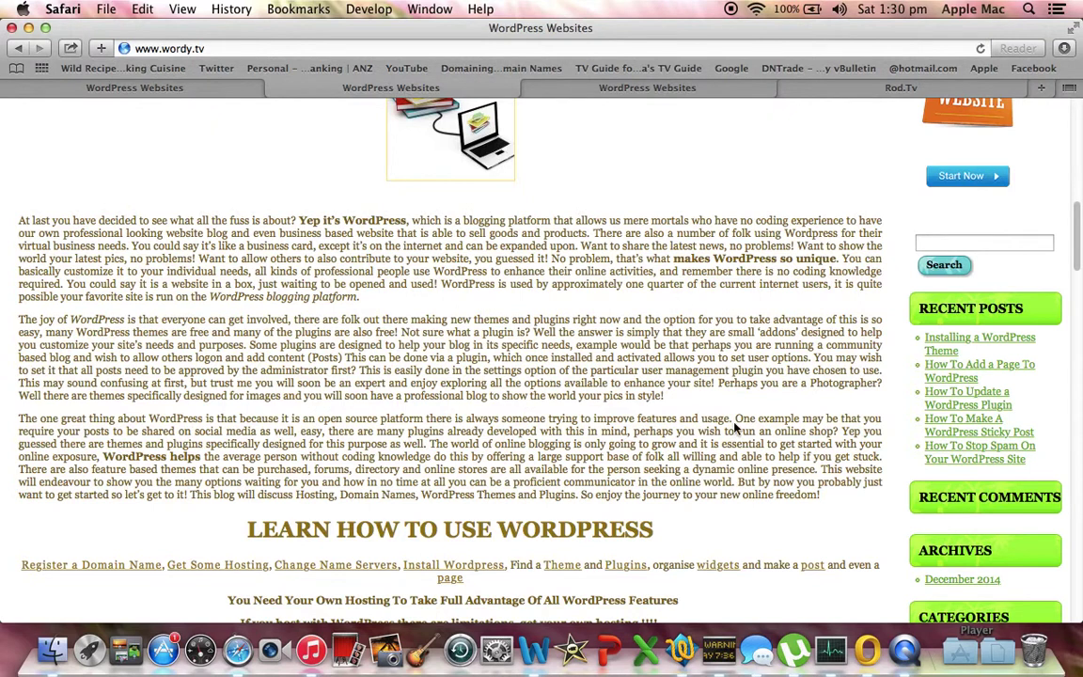
# Step: Open the full "Welcome To WordPress" post through its Continue reading link and check the paragraph alignment
pyautogui.click(628, 89)
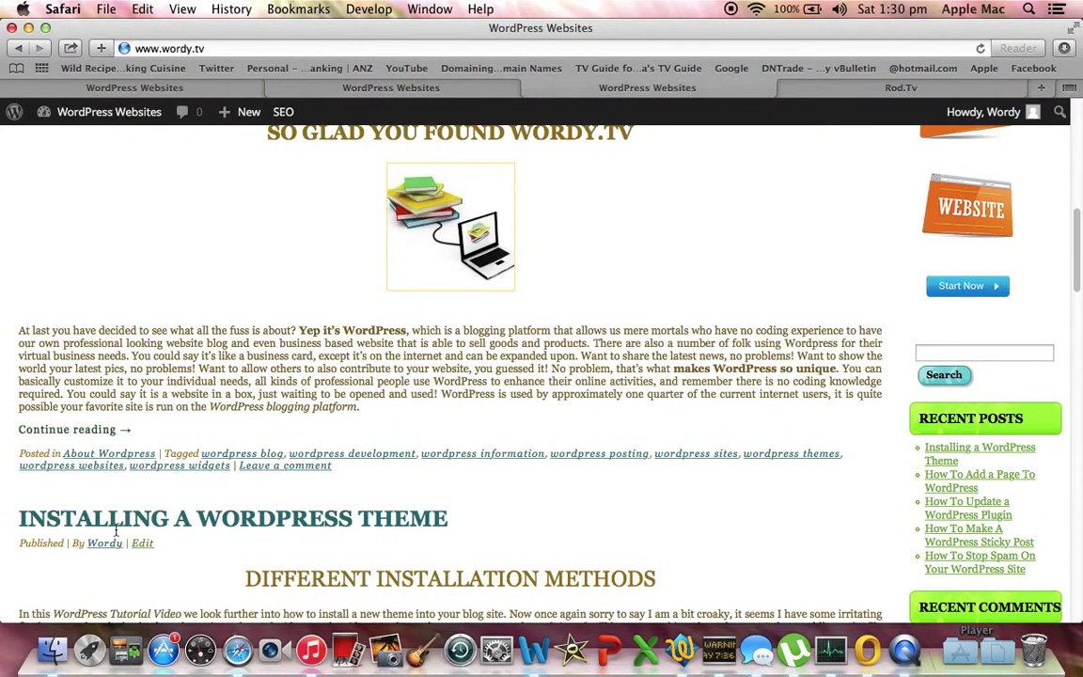
pyautogui.click(67, 431)
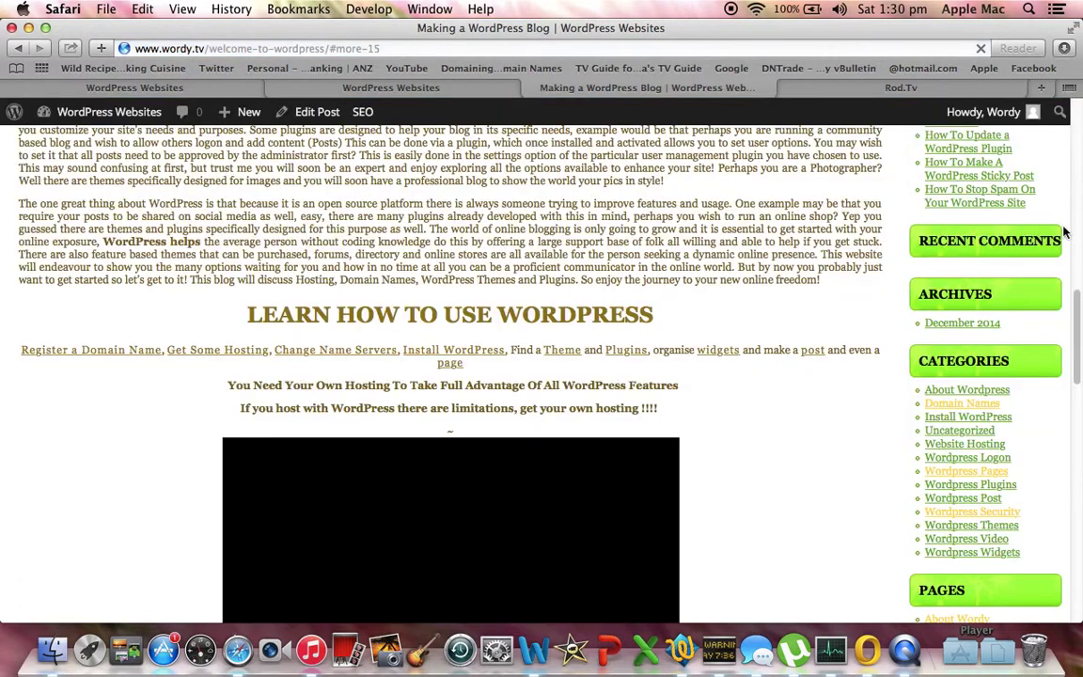
pyautogui.moveTo(1075, 347); pyautogui.dragTo(1075, 300)
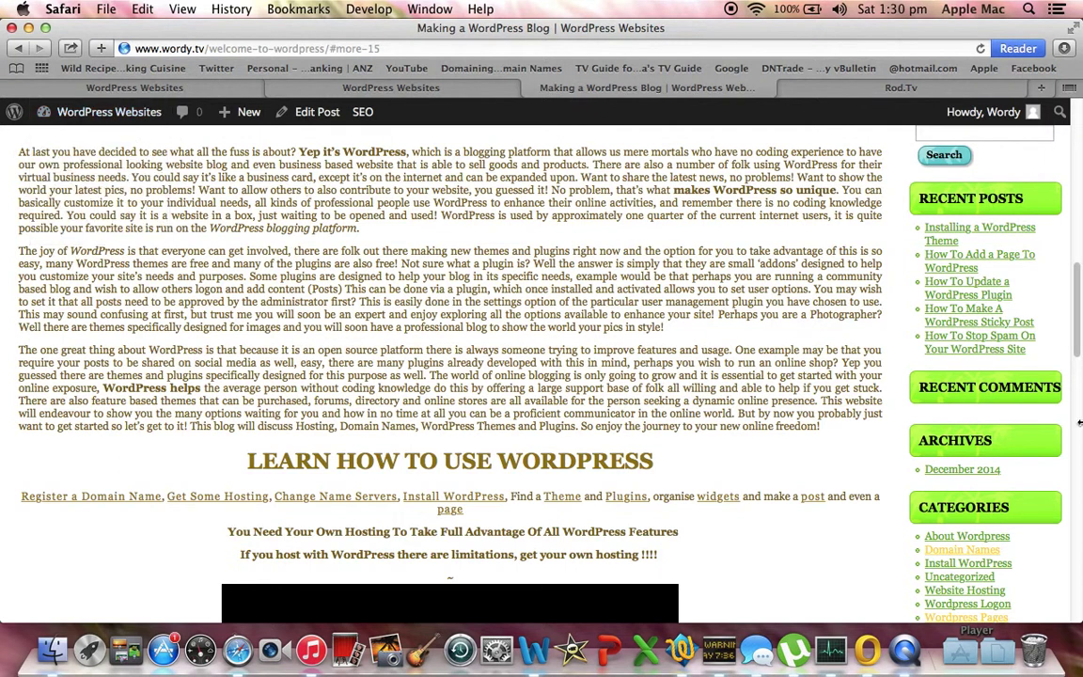
# Step: Remove the Read More tag and its empty line from the "Welcome To WordPress" post and update the post
pyautogui.moveTo(1073, 339); pyautogui.dragTo(1077, 235)
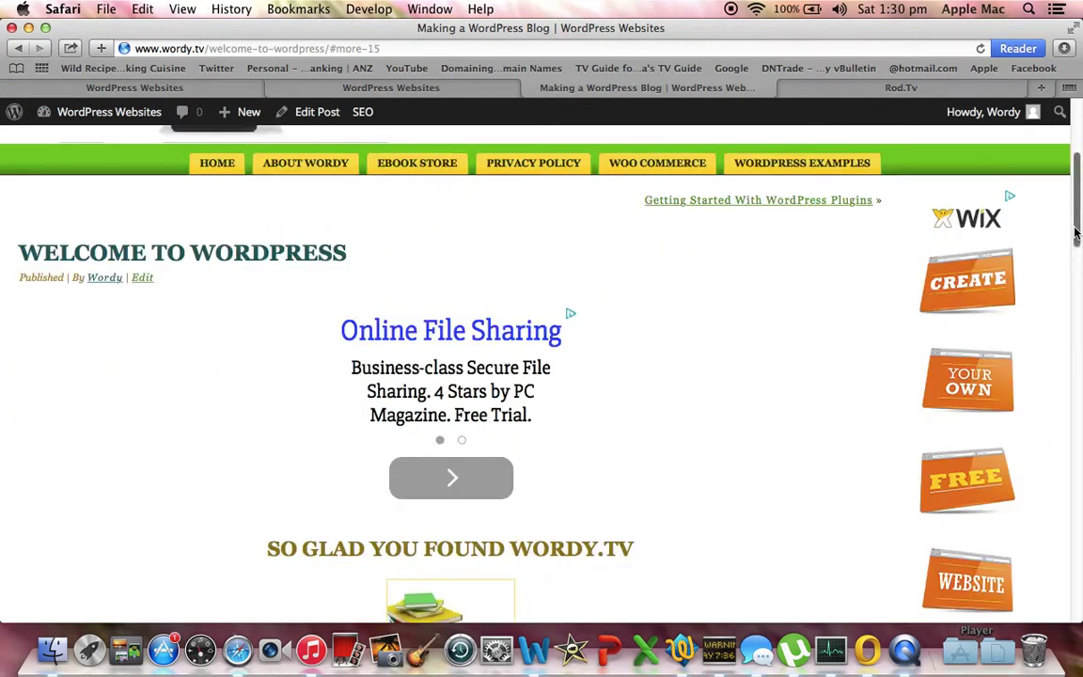
pyautogui.click(142, 279)
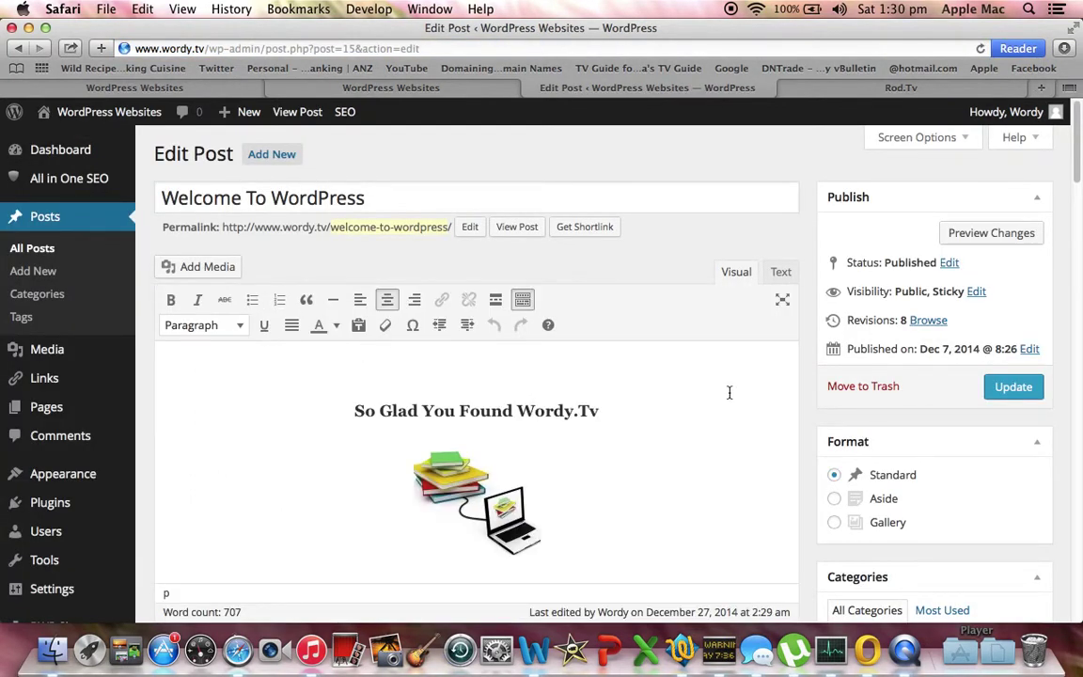
pyautogui.click(1078, 150)
pyautogui.moveTo(1079, 150); pyautogui.dragTo(1067, 212)
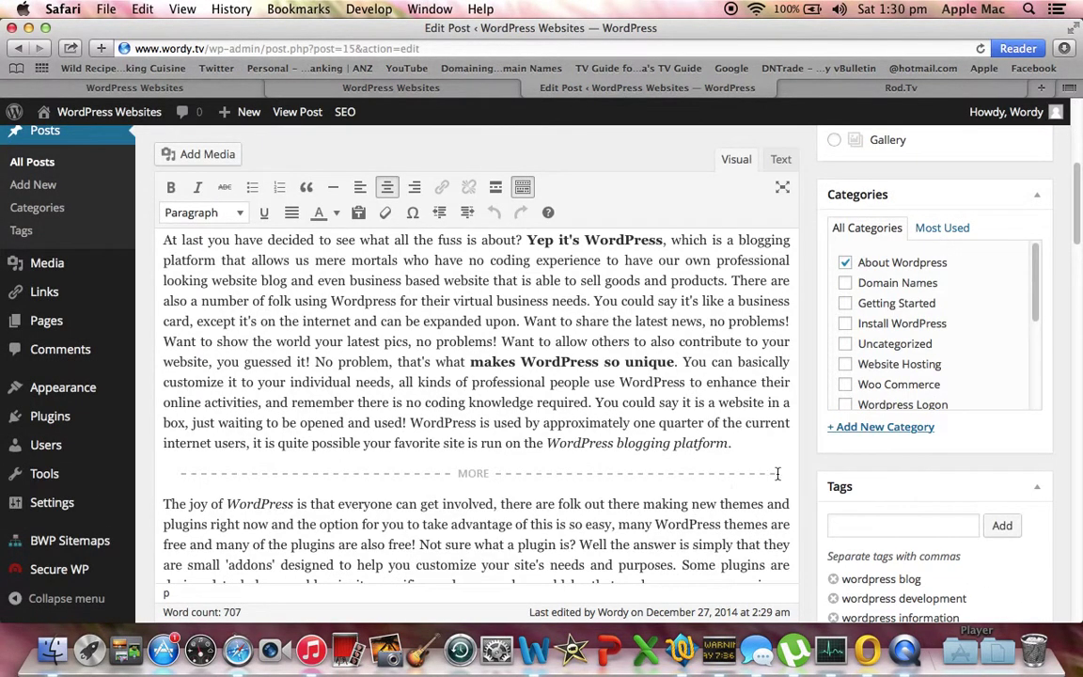
pyautogui.click(460, 472)
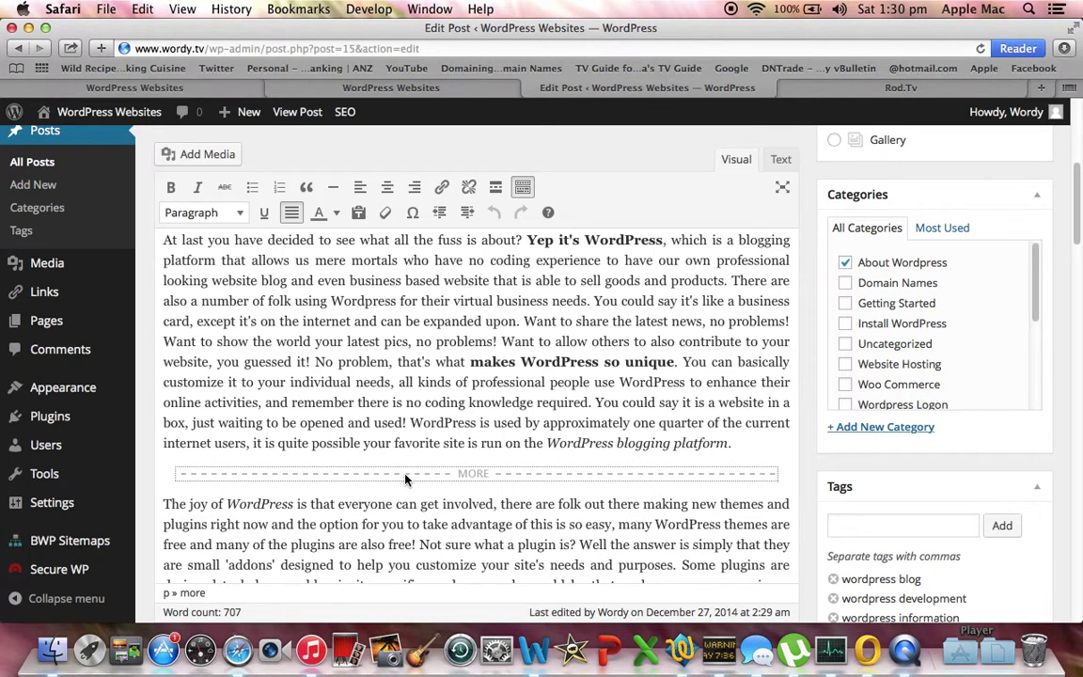
pyautogui.press('BackSpace')
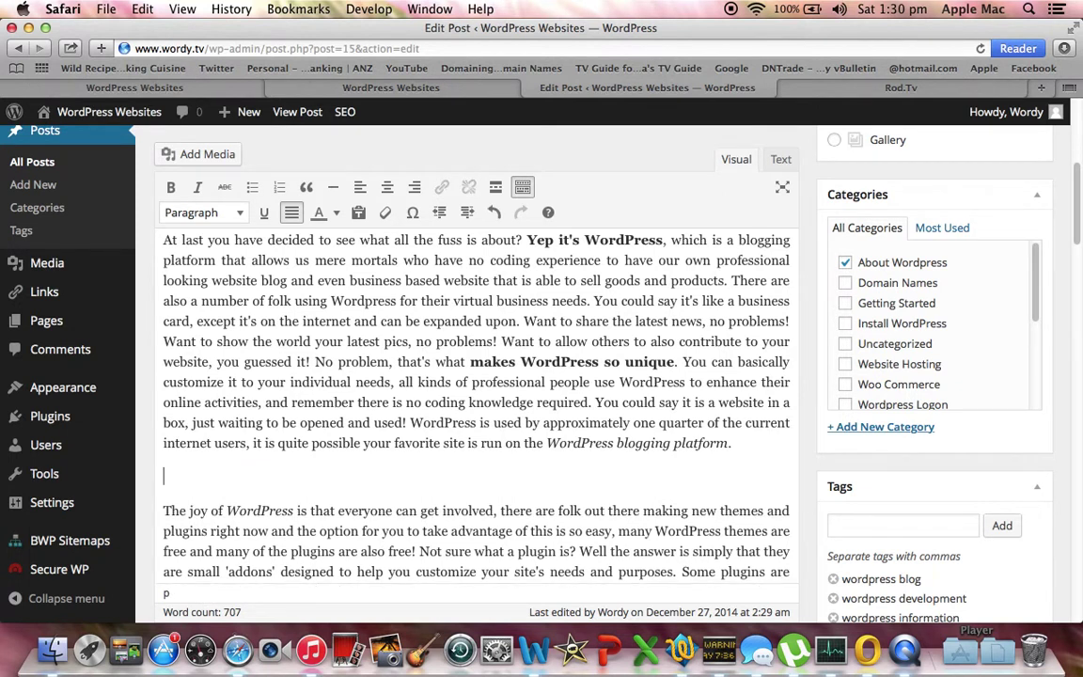
pyautogui.press('Delete')
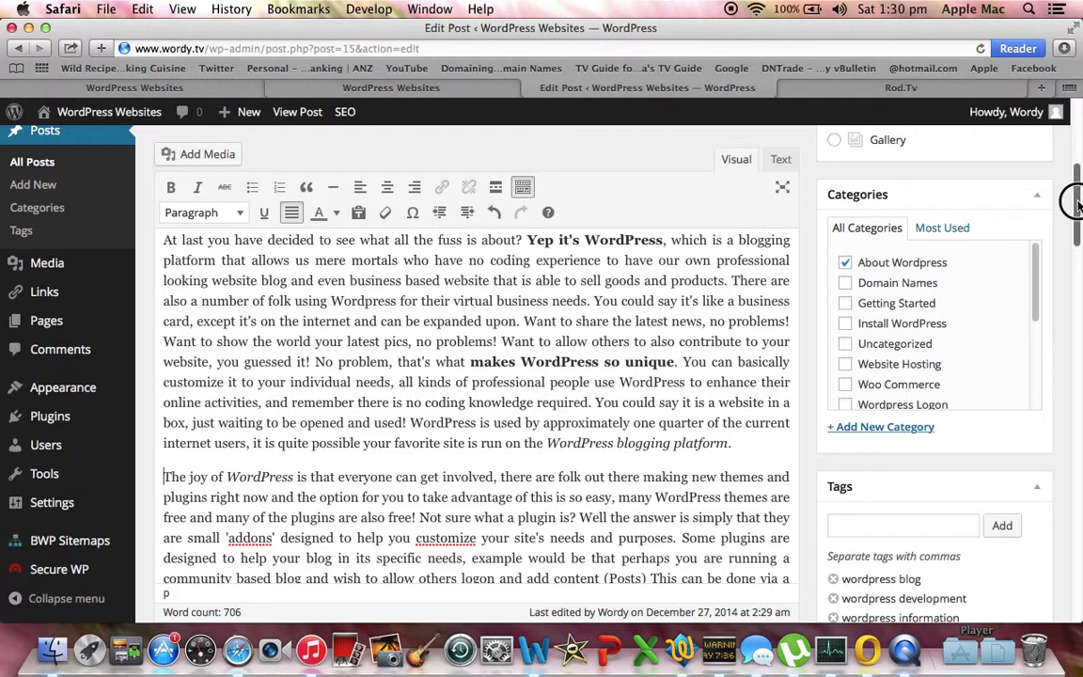
pyautogui.moveTo(1076, 194); pyautogui.dragTo(1074, 146)
pyautogui.click(1013, 248)
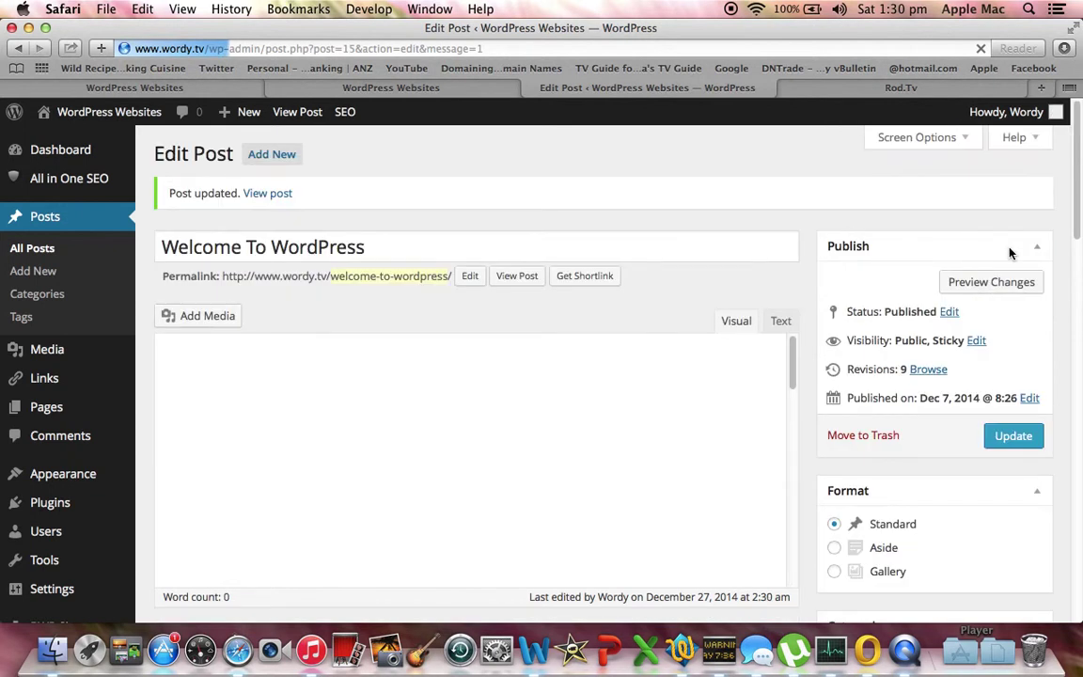
# Step: Check on the live home page how the "Welcome To WordPress" post displays without the Read More tag
pyautogui.click(89, 112)
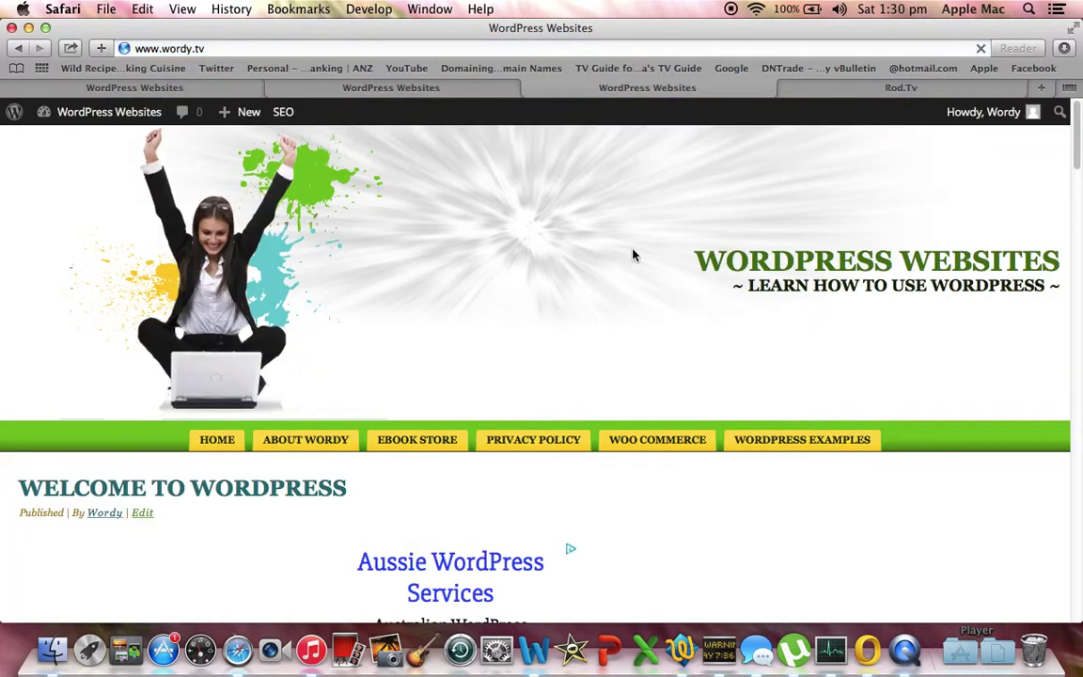
pyautogui.click(1076, 222)
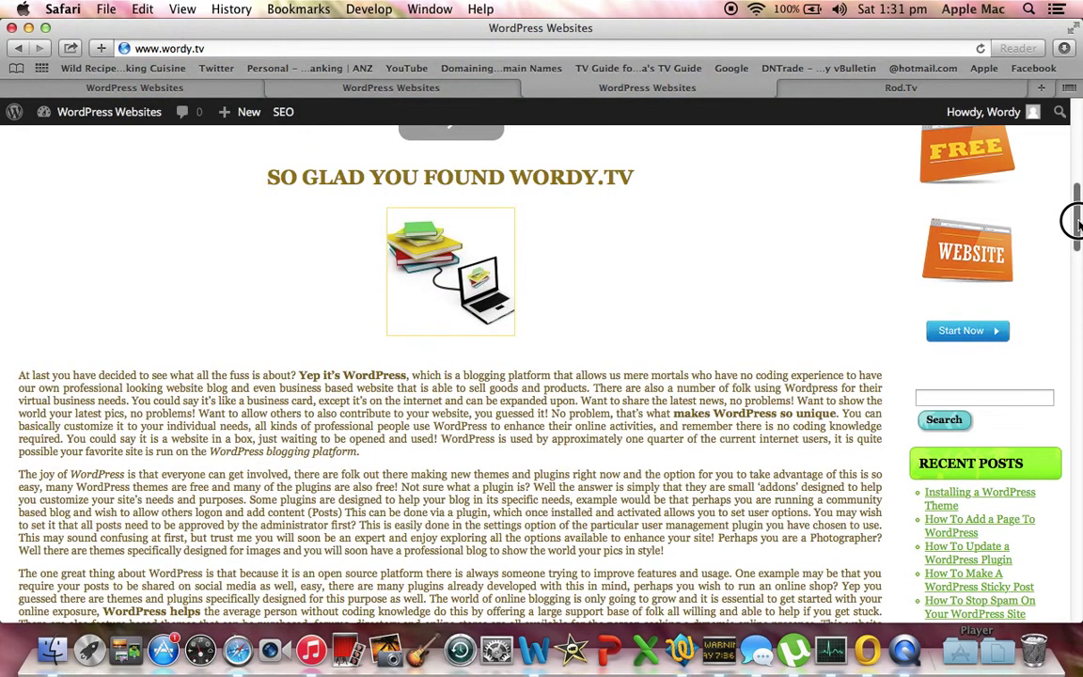
pyautogui.moveTo(1074, 230); pyautogui.dragTo(1077, 266)
pyautogui.scroll(-2, 1077, 267)
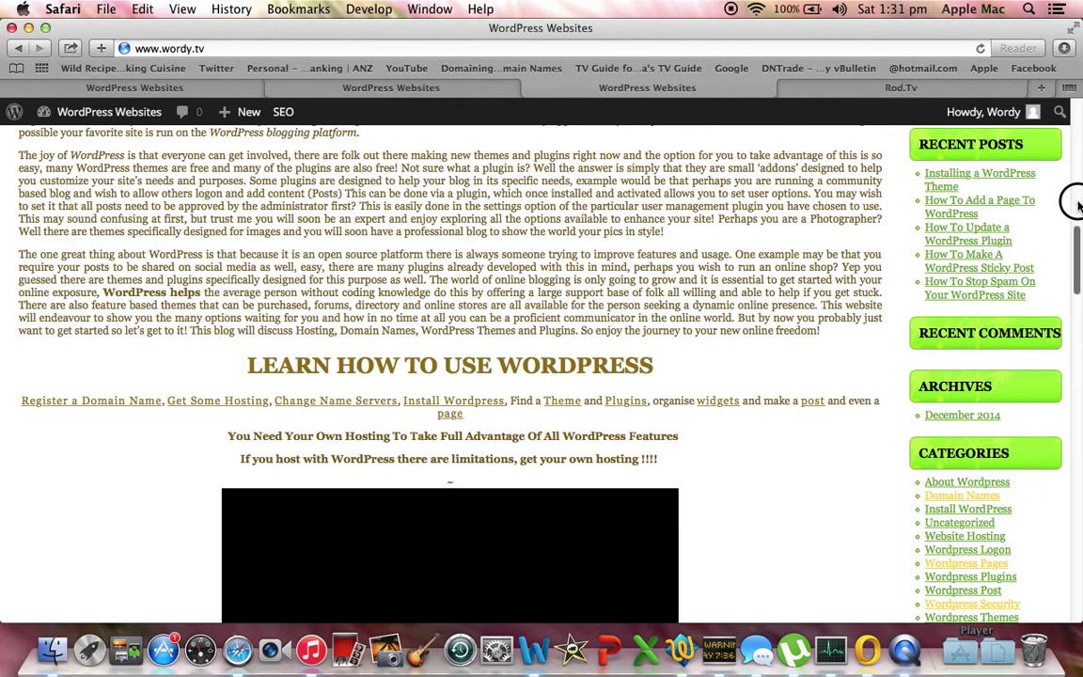
pyautogui.moveTo(1077, 229)
pyautogui.mouseDown()
pyautogui.moveTo(1071, 213)
pyautogui.moveTo(1080, 234)
pyautogui.mouseUp()
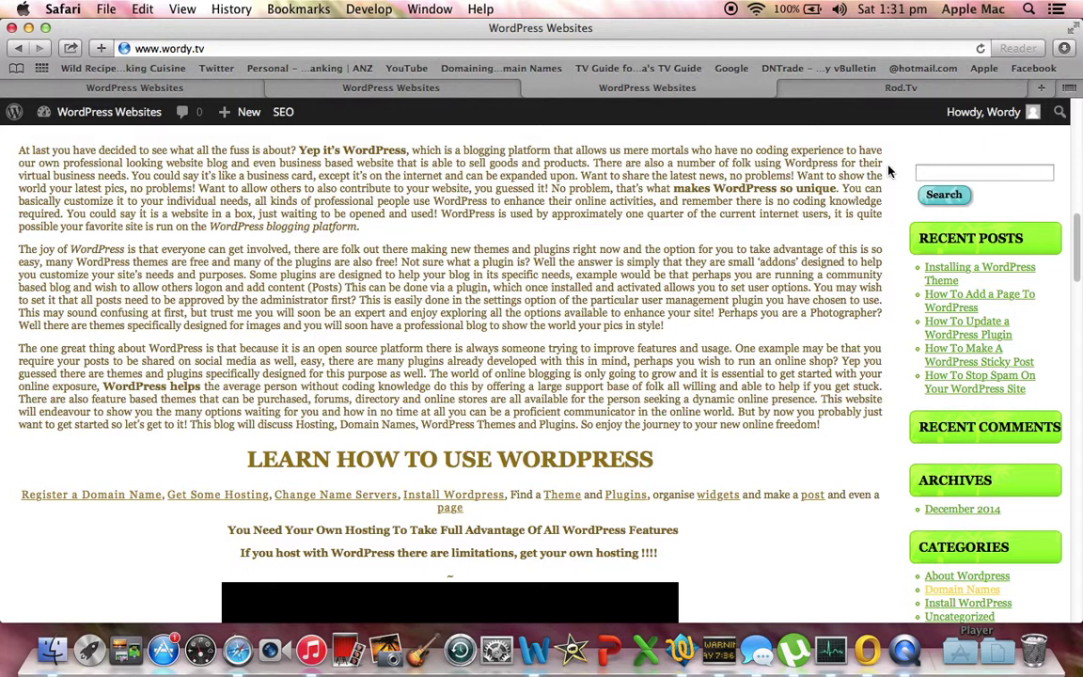
# Step: Insert a Read More tag on a new line after the first body paragraph of "Welcome To WordPress" and update the post
pyautogui.moveTo(94, 111)
pyautogui.moveTo(1079, 228); pyautogui.dragTo(1075, 141)
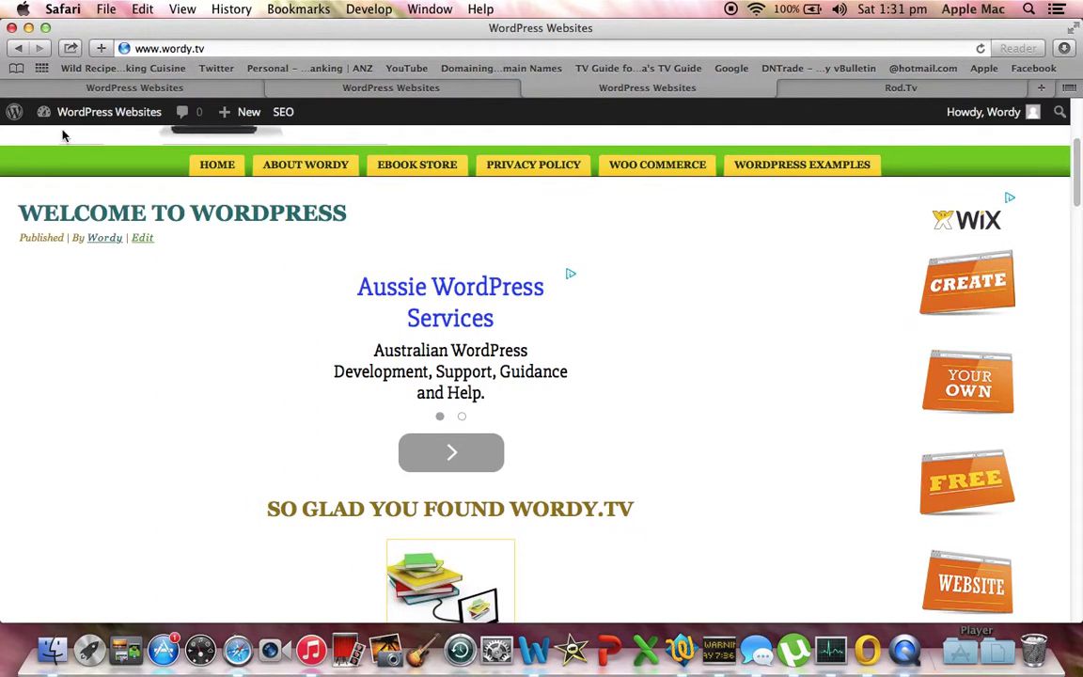
pyautogui.click(145, 239)
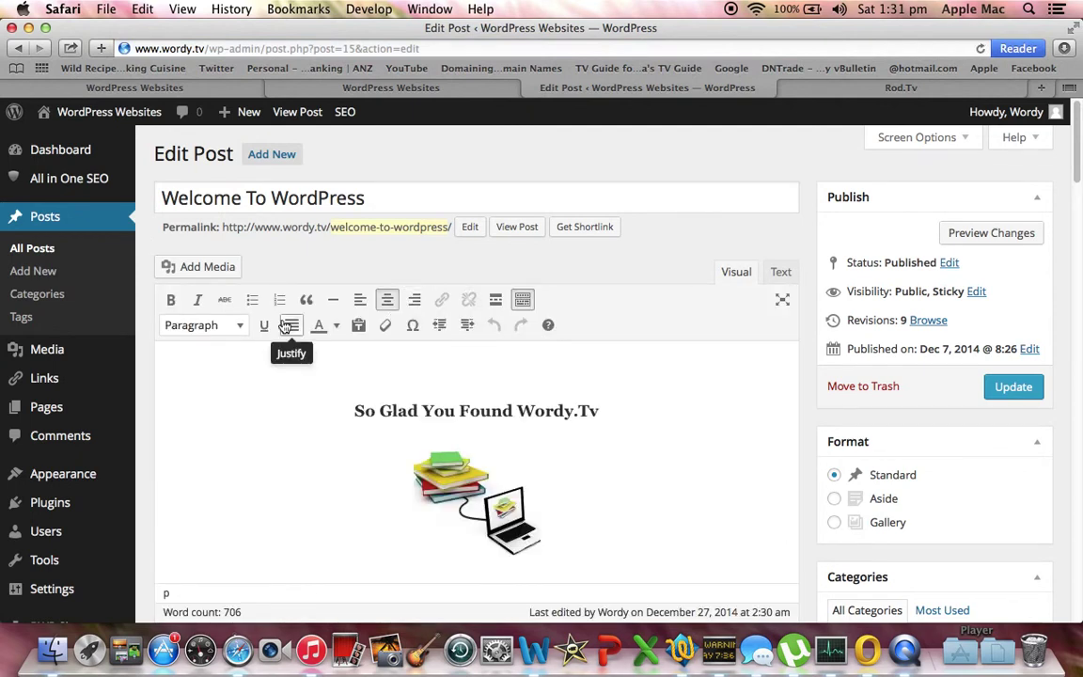
pyautogui.moveTo(1075, 160); pyautogui.dragTo(1072, 202)
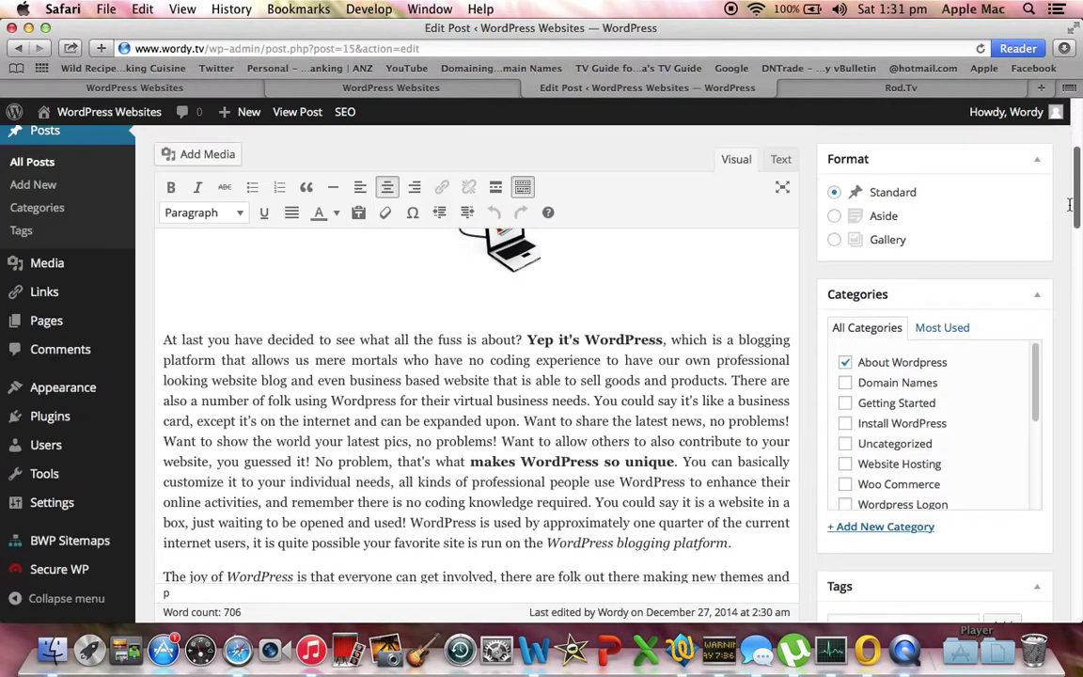
pyautogui.moveTo(729, 543); pyautogui.dragTo(51, 340)
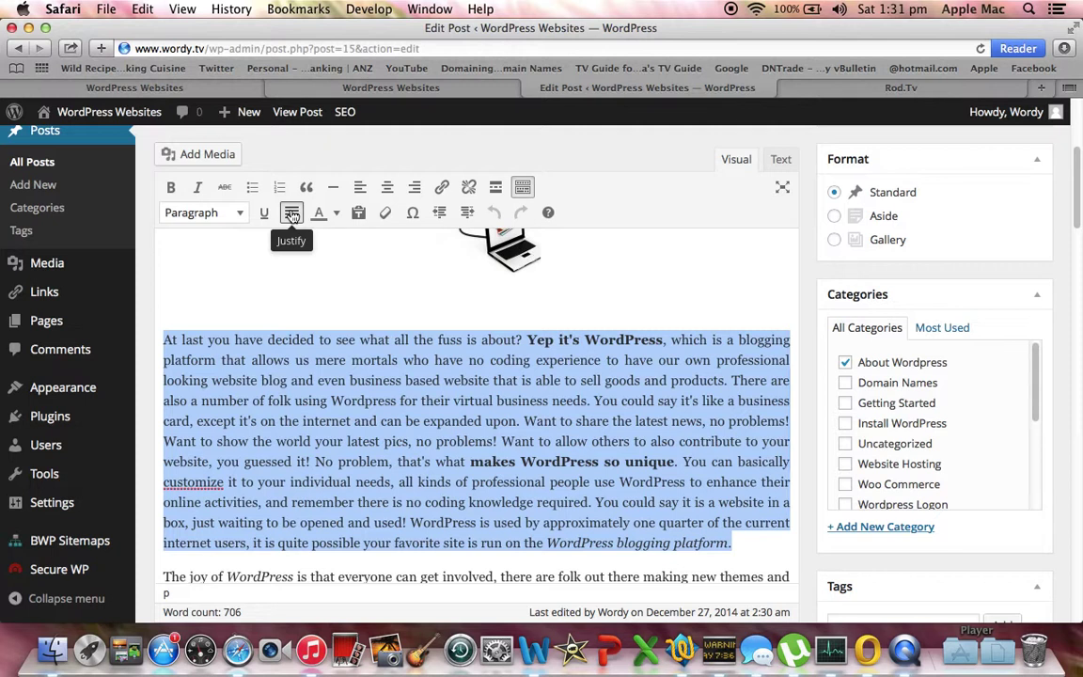
pyautogui.click(739, 559)
pyautogui.press('Return')
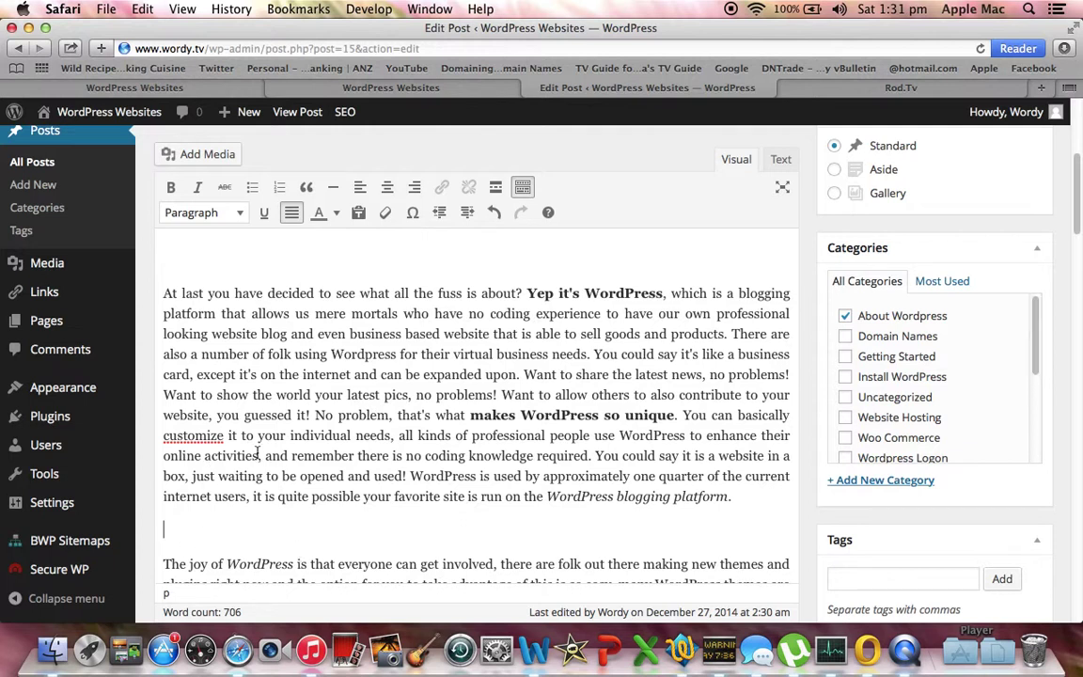
pyautogui.click(497, 189)
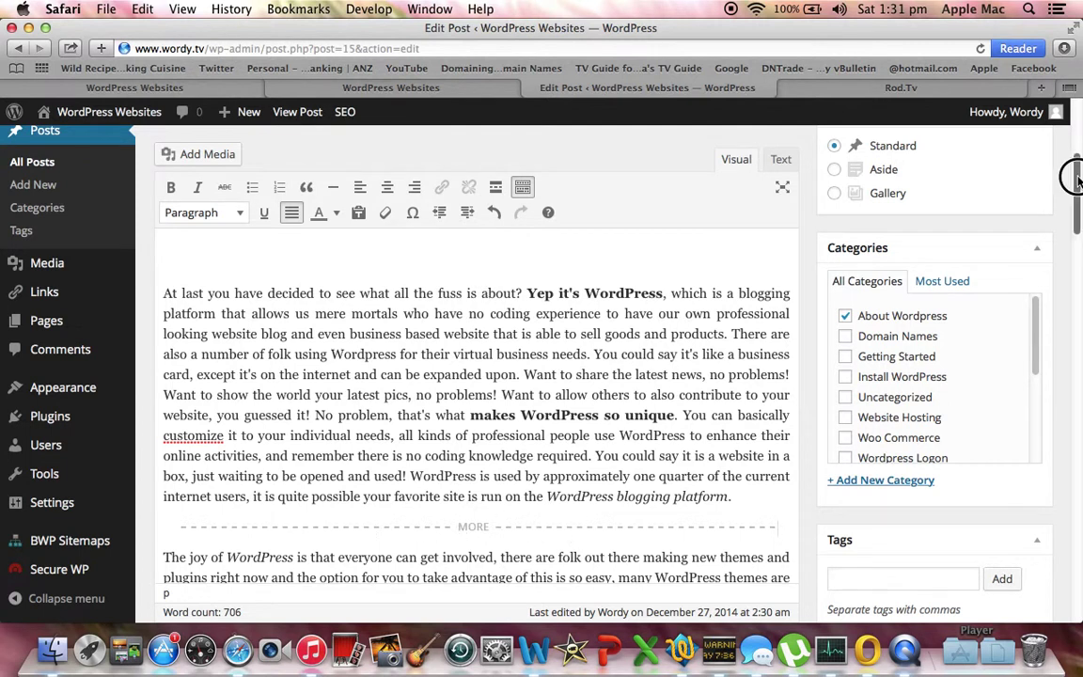
pyautogui.moveTo(1074, 176); pyautogui.dragTo(1076, 141)
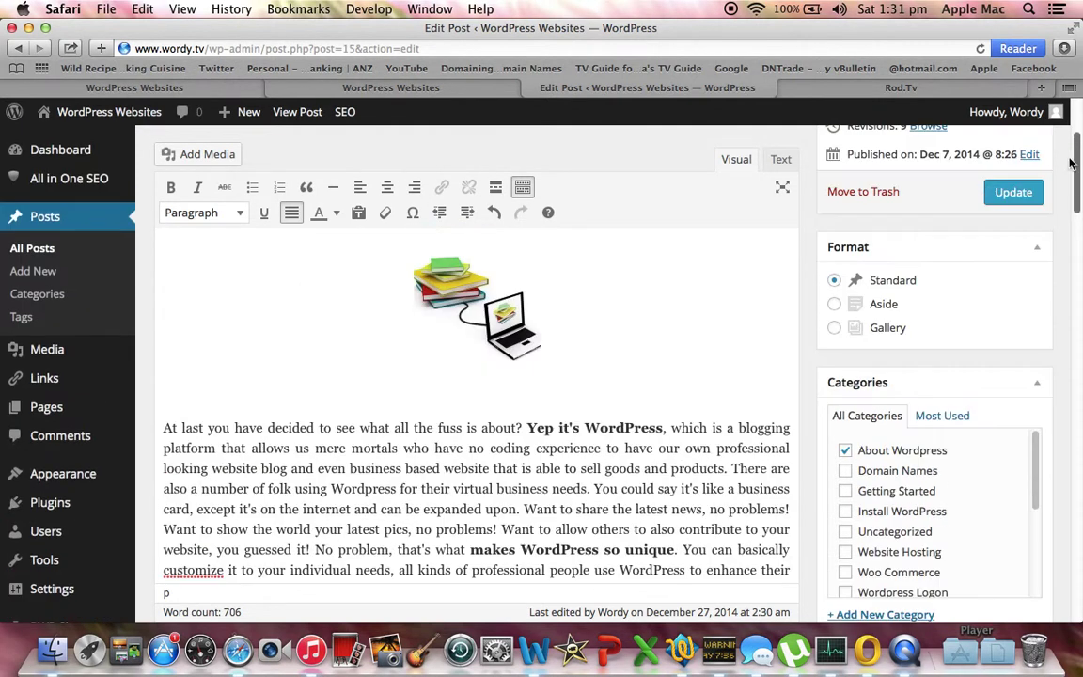
pyautogui.click(1013, 193)
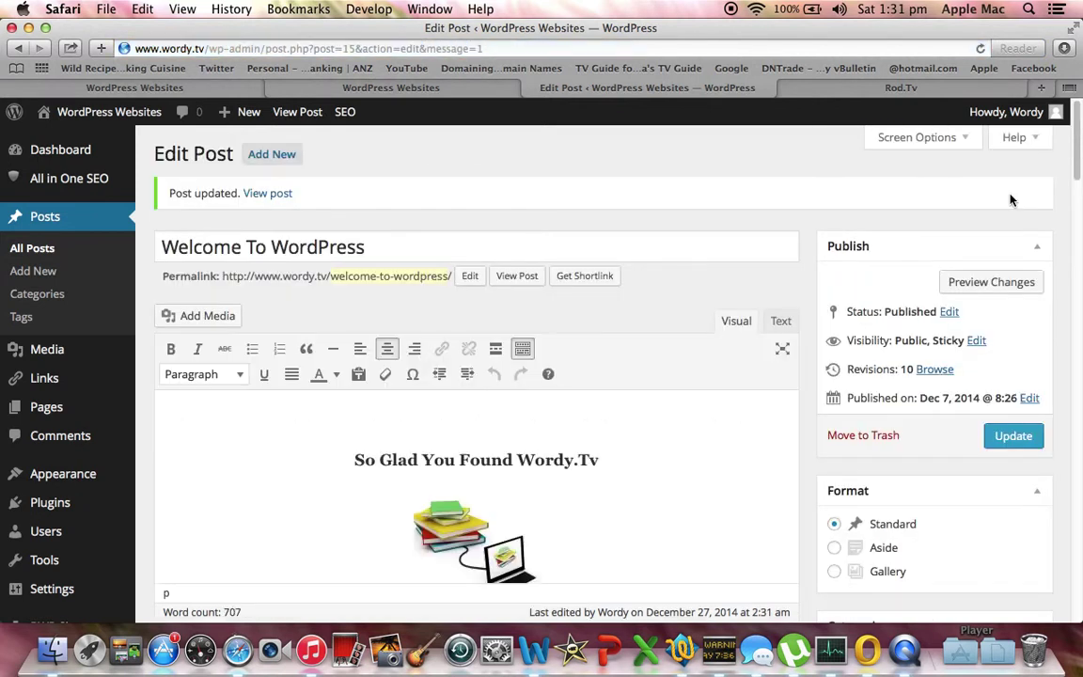
# Step: Check the shortened post on the live home page and view its full justified text through the Continue reading link
pyautogui.moveTo(1078, 162); pyautogui.dragTo(1077, 233)
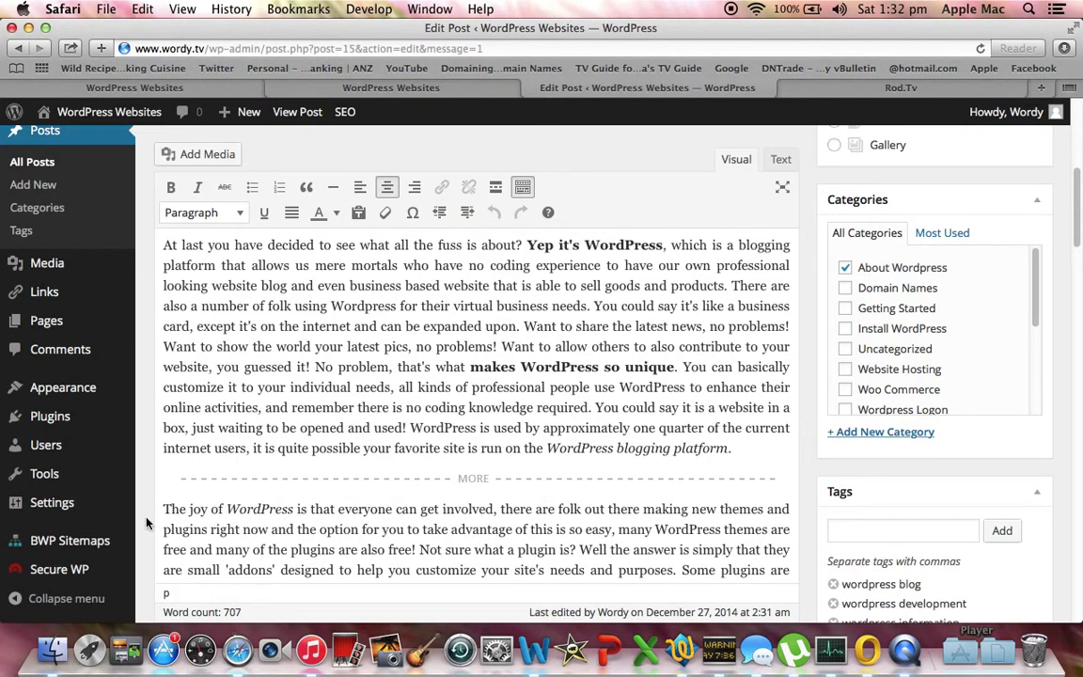
pyautogui.click(96, 114)
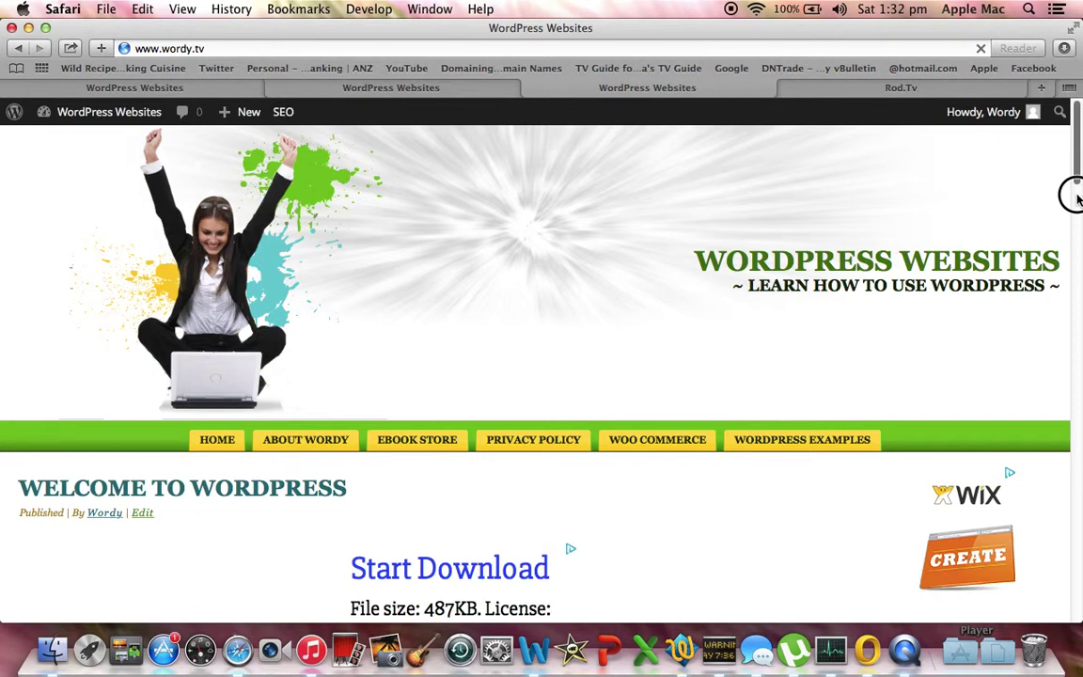
pyautogui.moveTo(1078, 193); pyautogui.dragTo(1079, 268)
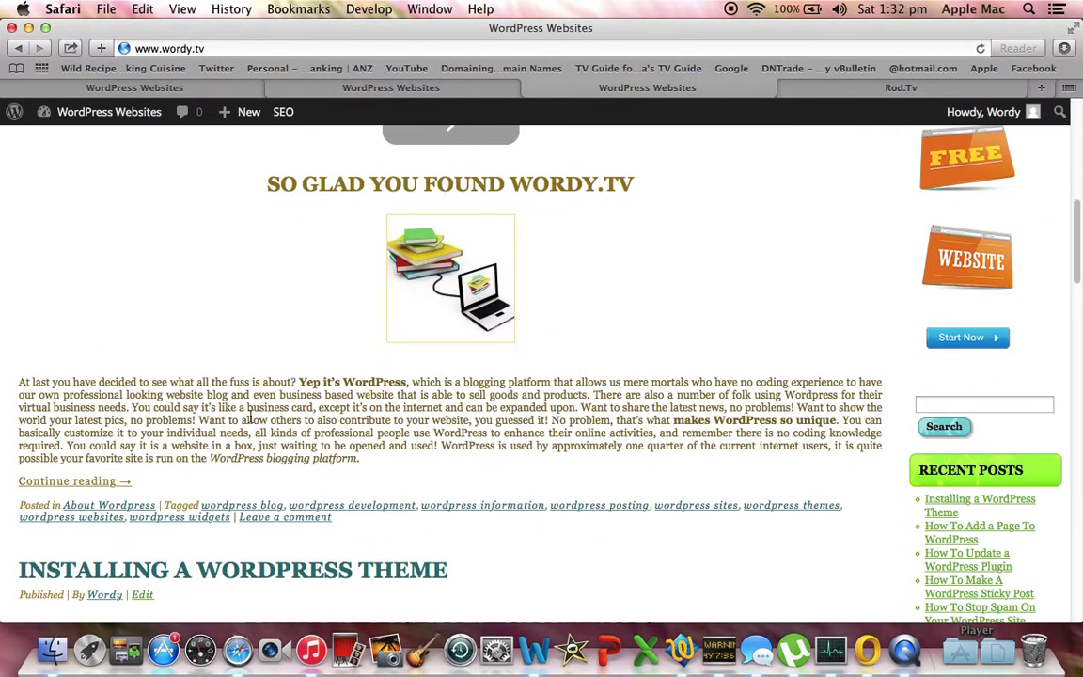
pyautogui.click(84, 482)
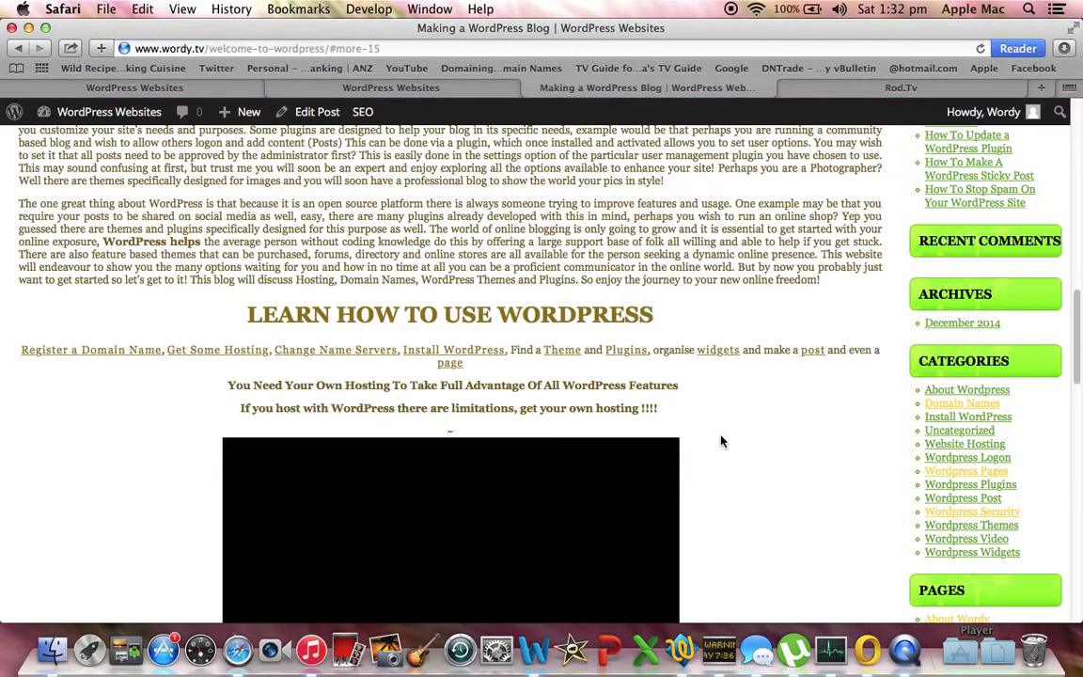
pyautogui.moveTo(1071, 308); pyautogui.dragTo(1075, 290)
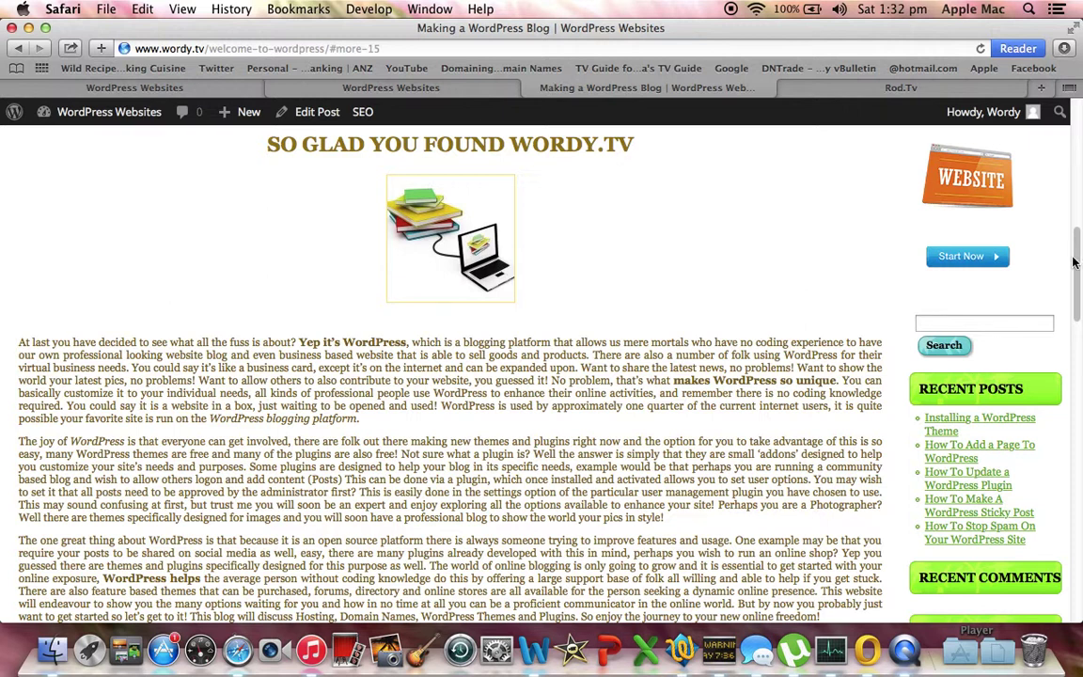
pyautogui.moveTo(1073, 256); pyautogui.dragTo(1054, 274)
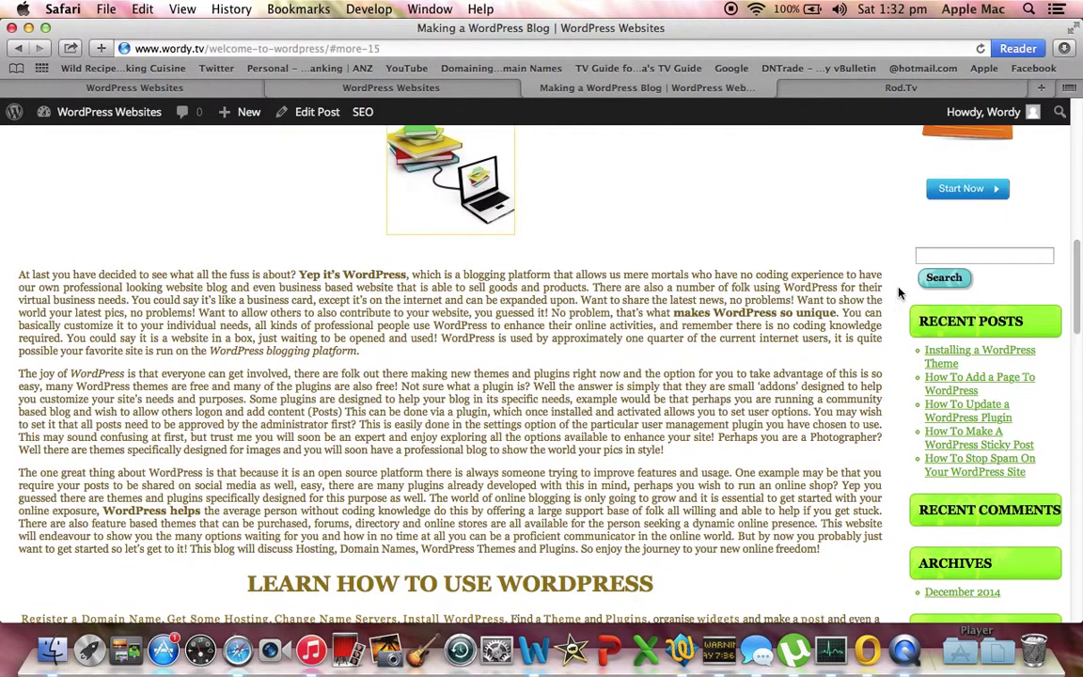